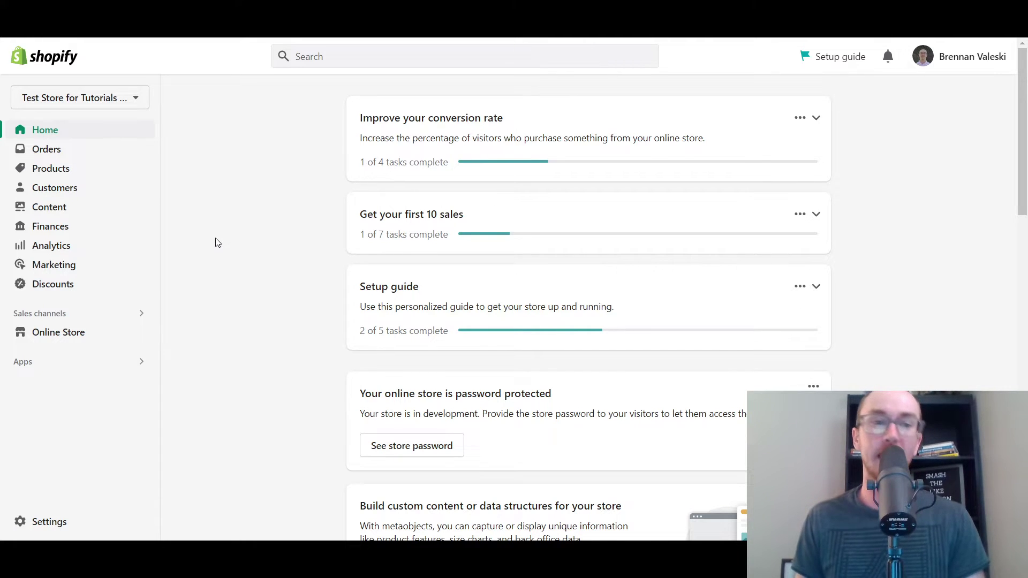
- Go to Online Store > Navigation and view the still-empty URL redirects list
click(63, 338)
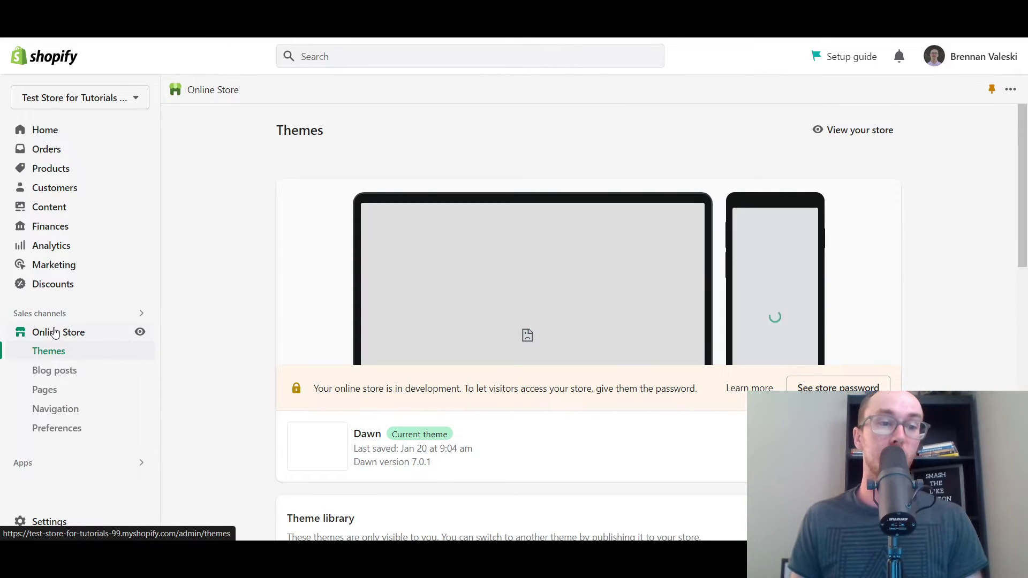
click(61, 414)
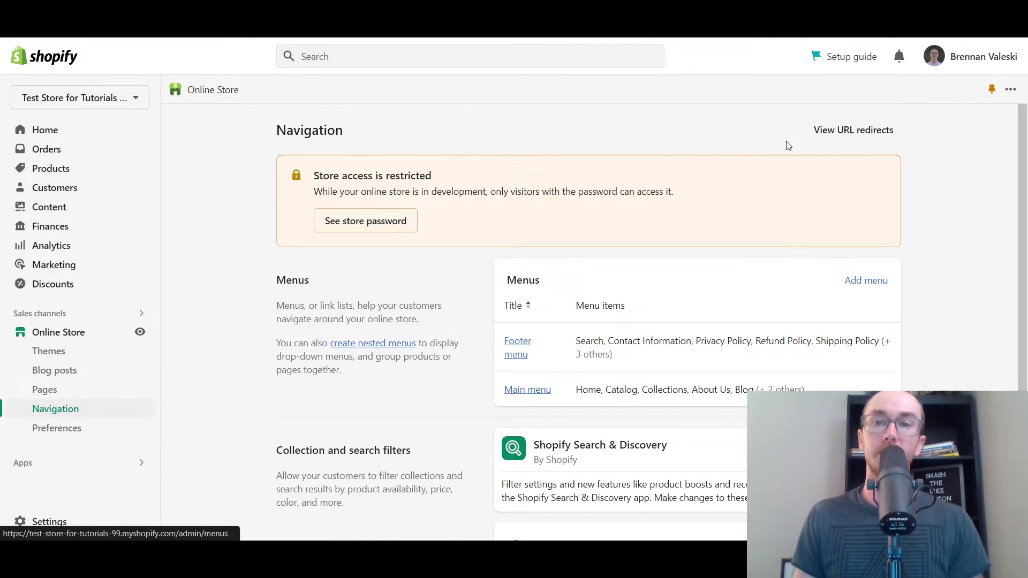
click(853, 132)
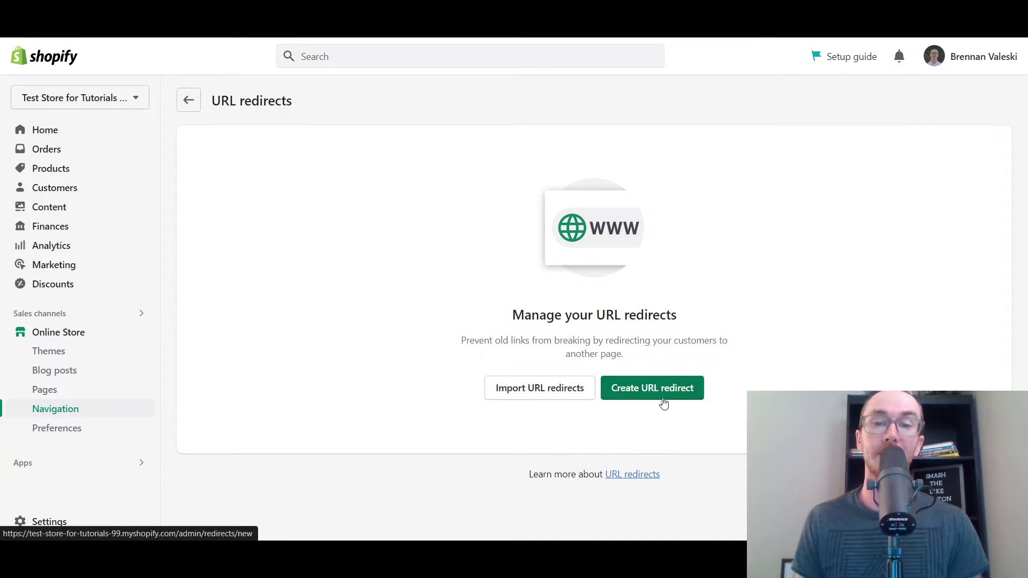
- Start a bulk import of URL redirects from the redirects page
click(533, 388)
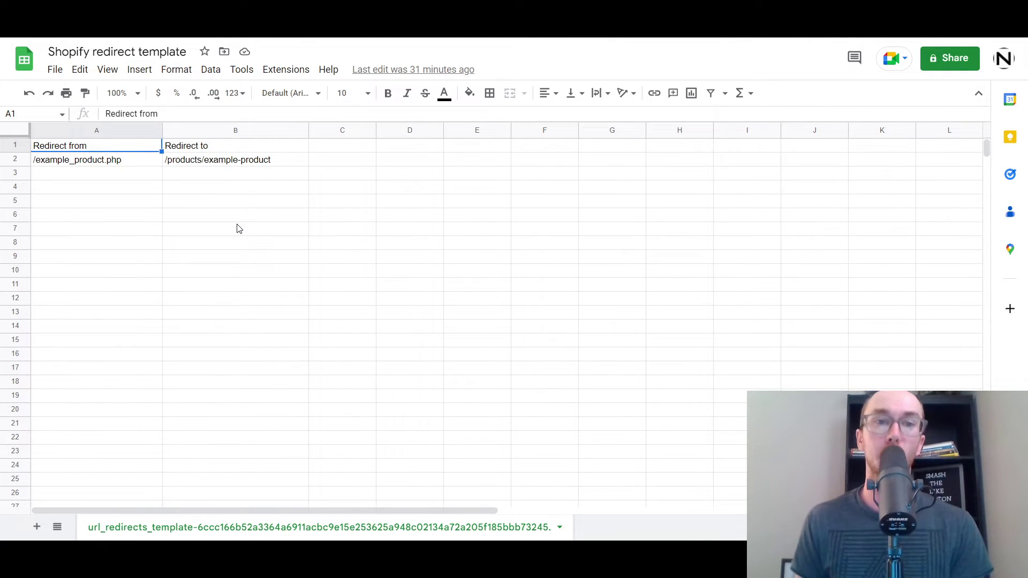
click(183, 164)
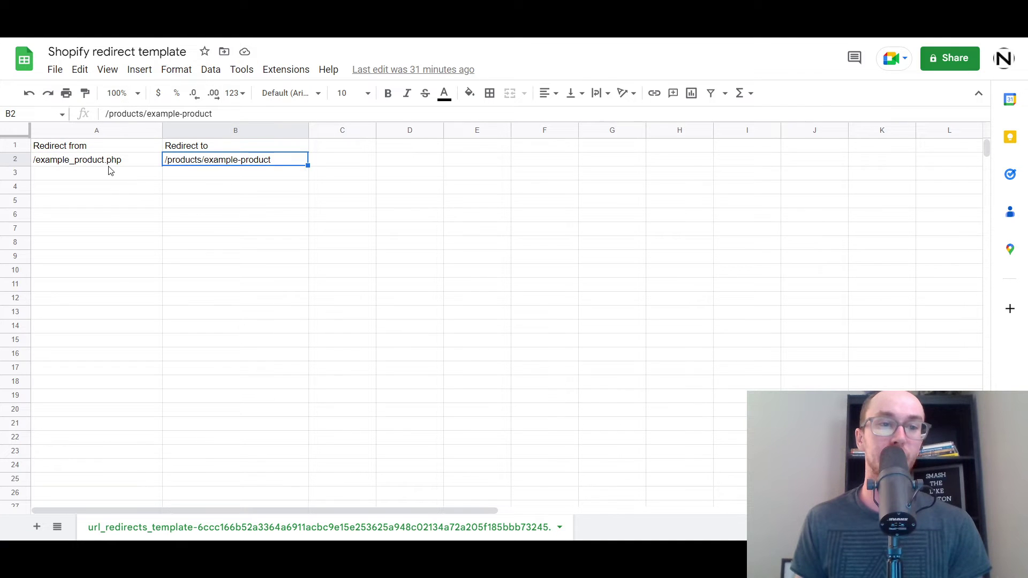
click(125, 162)
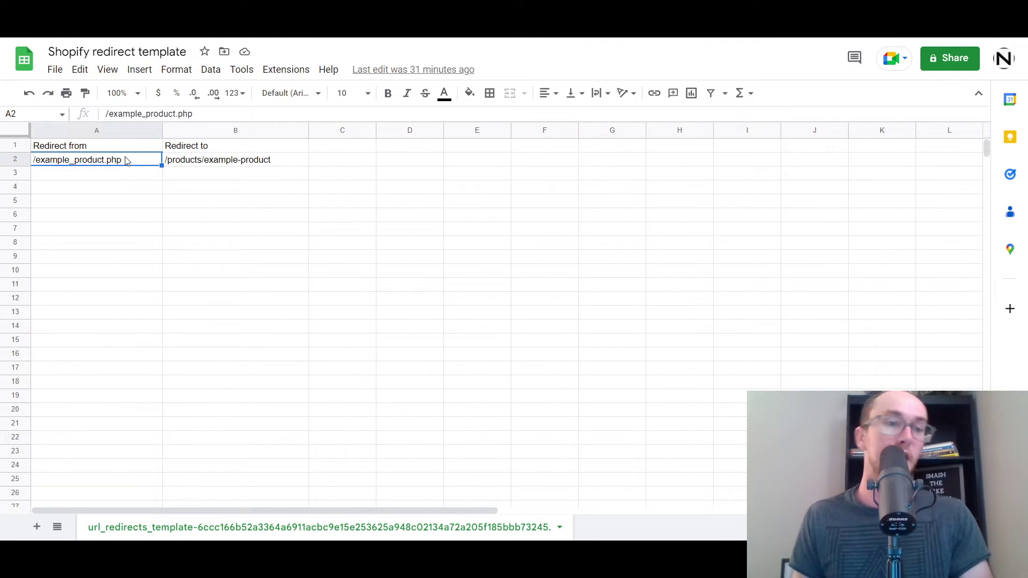
click(69, 146)
click(73, 161)
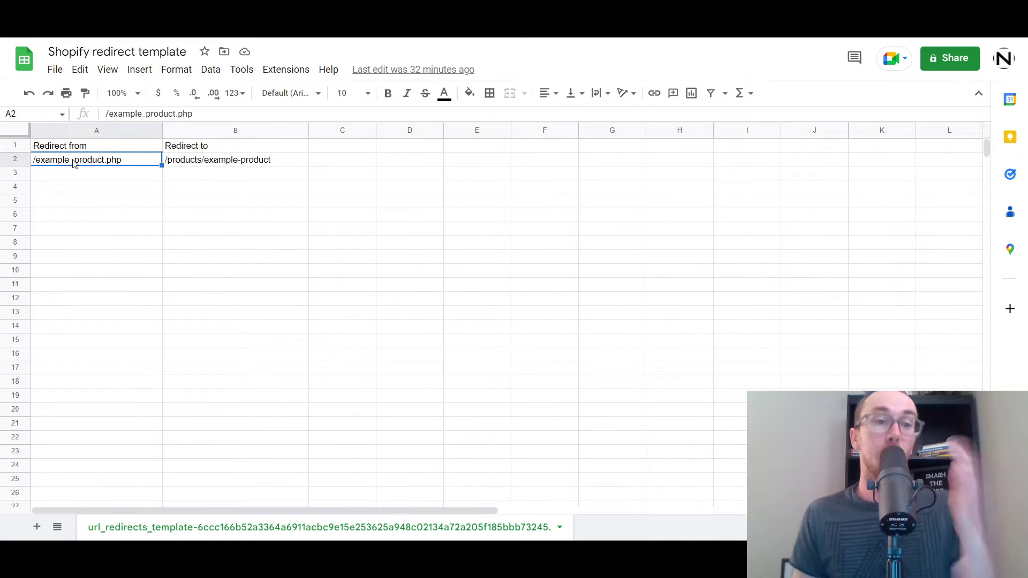
click(213, 165)
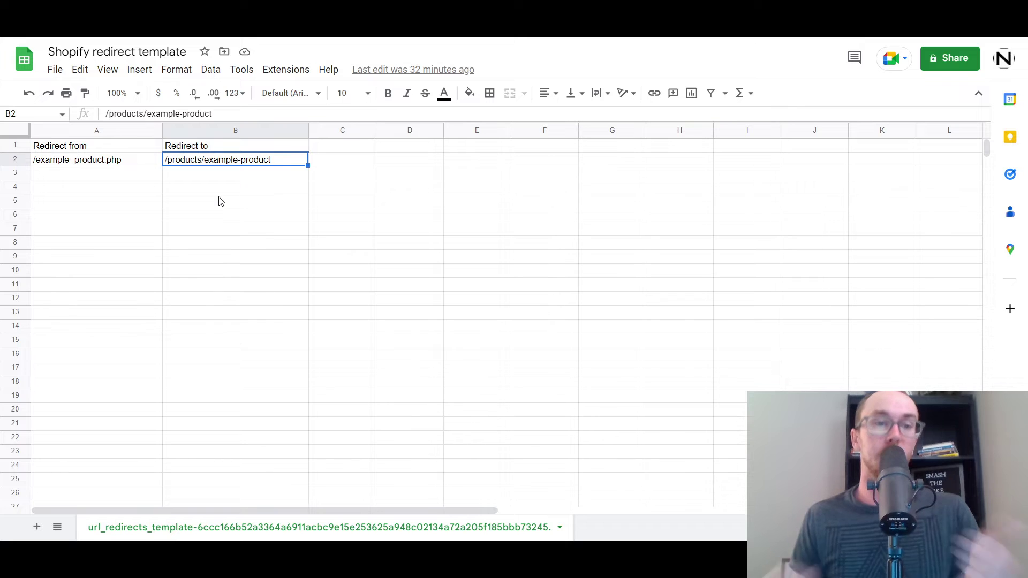
click(241, 177)
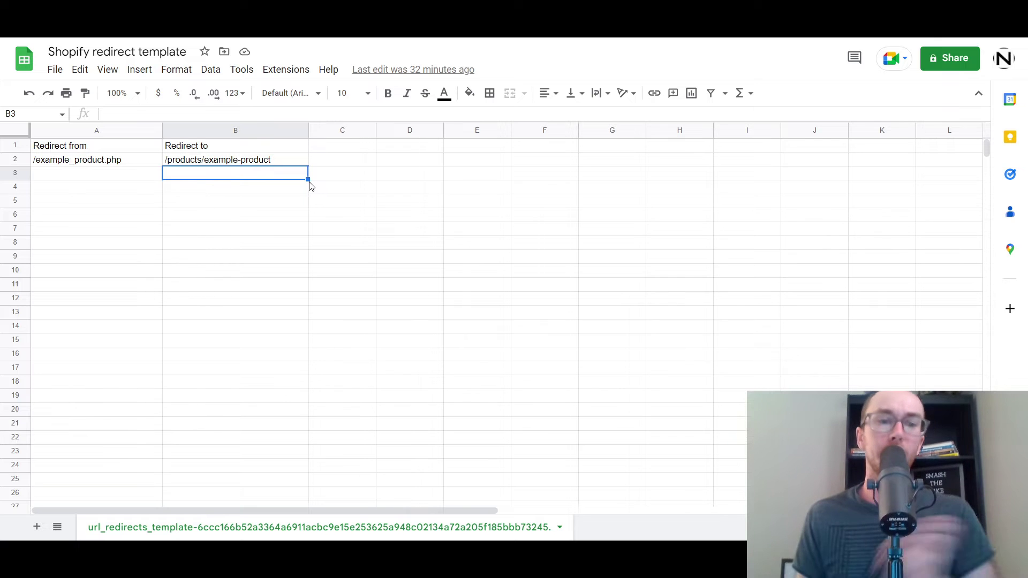
click(299, 193)
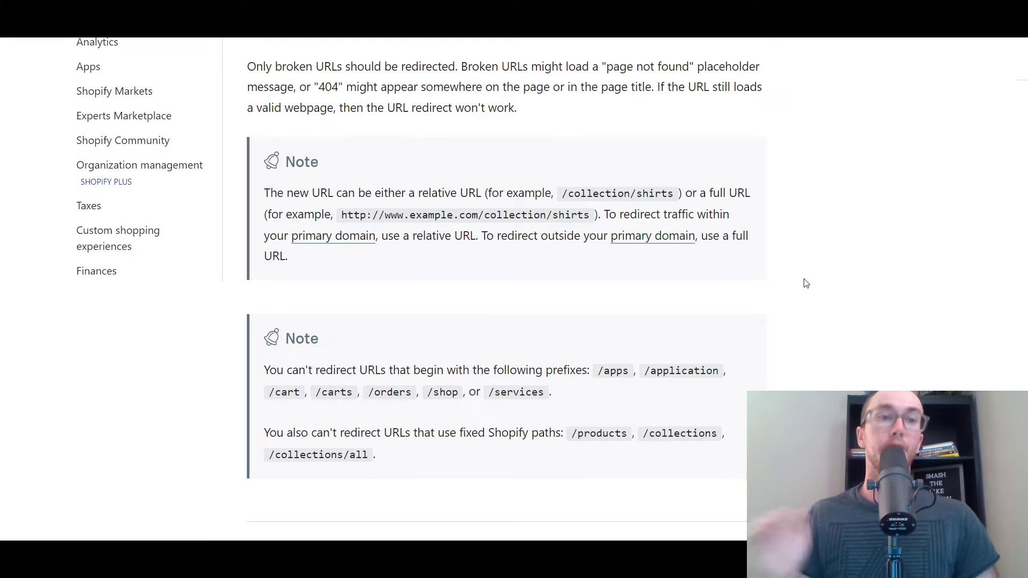
scroll(806, 283, up, 20)
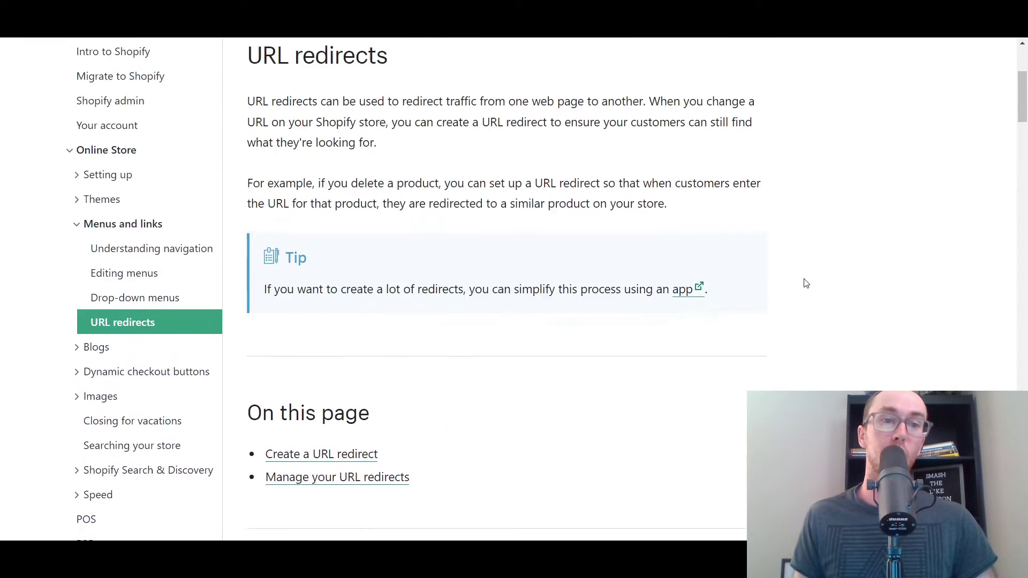
scroll(807, 283, down, 12)
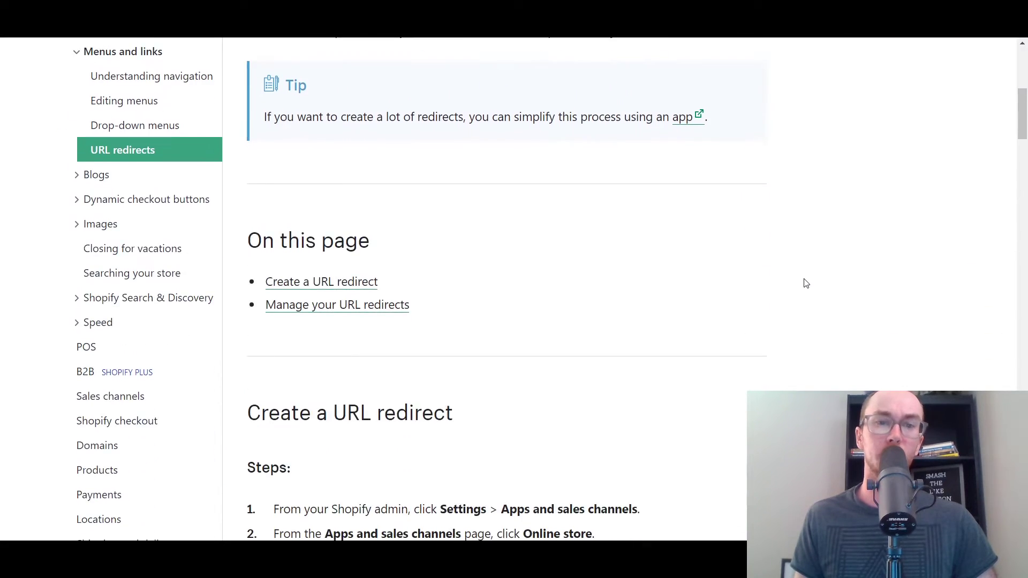
scroll(806, 283, down, 8)
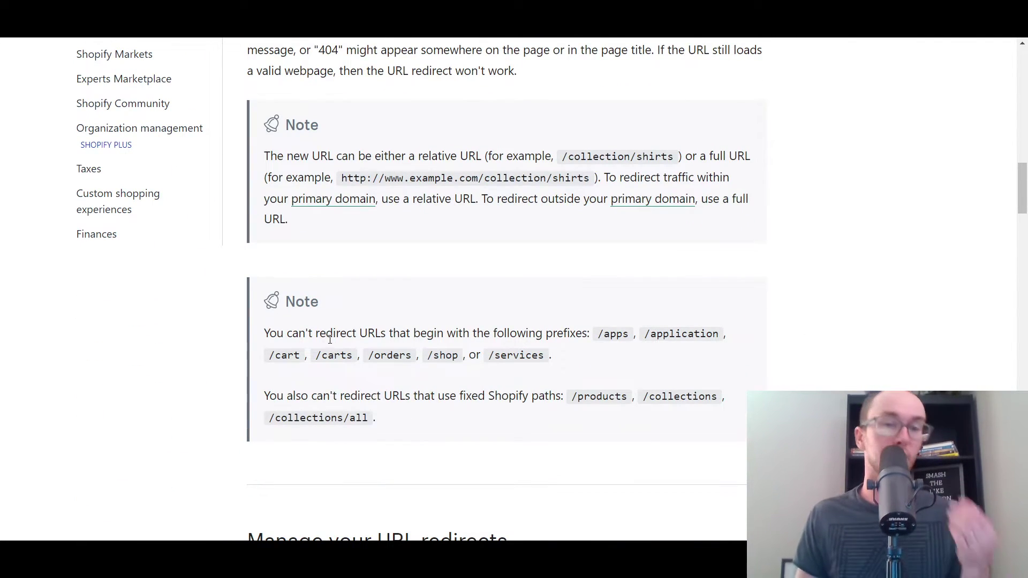
drag(326, 335, 460, 339)
click(553, 341)
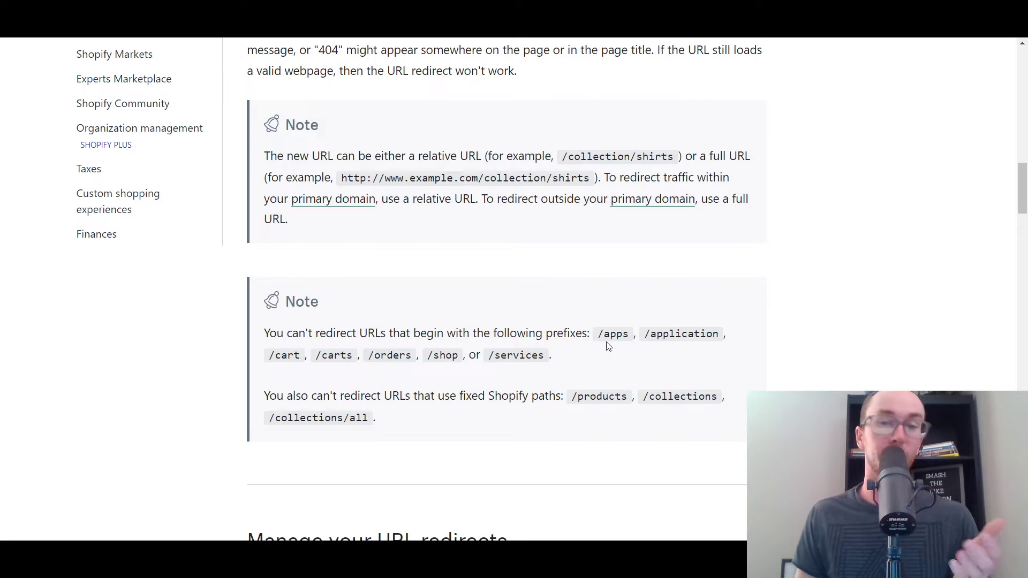
scroll(600, 358, down, 2)
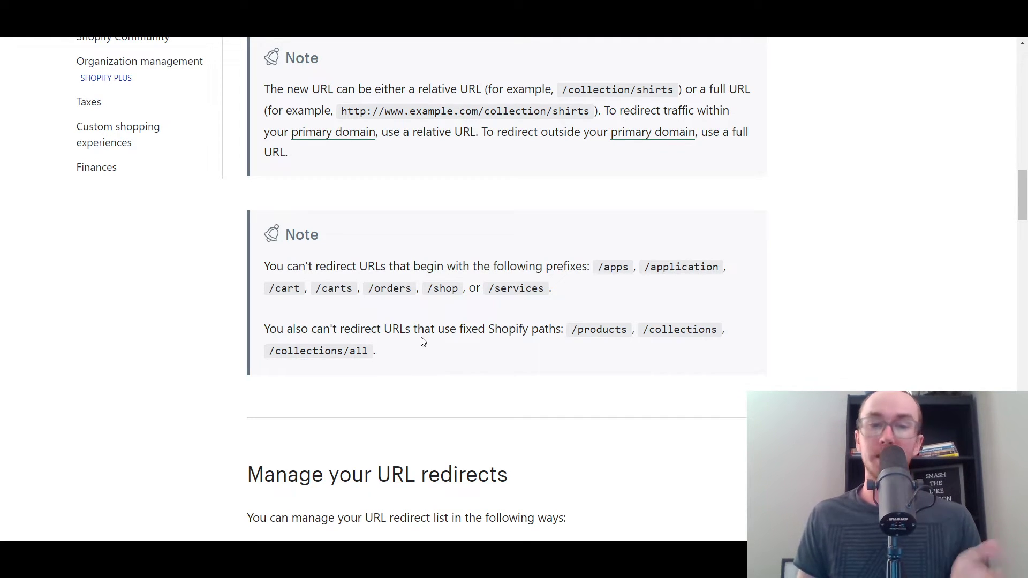
drag(571, 330, 627, 331)
click(668, 344)
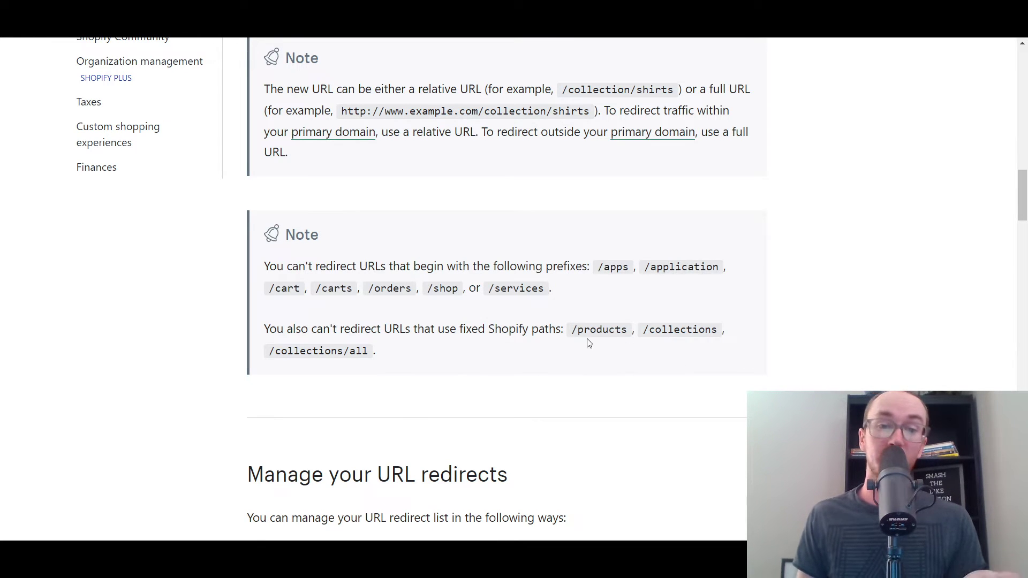
drag(641, 337, 741, 332)
click(391, 367)
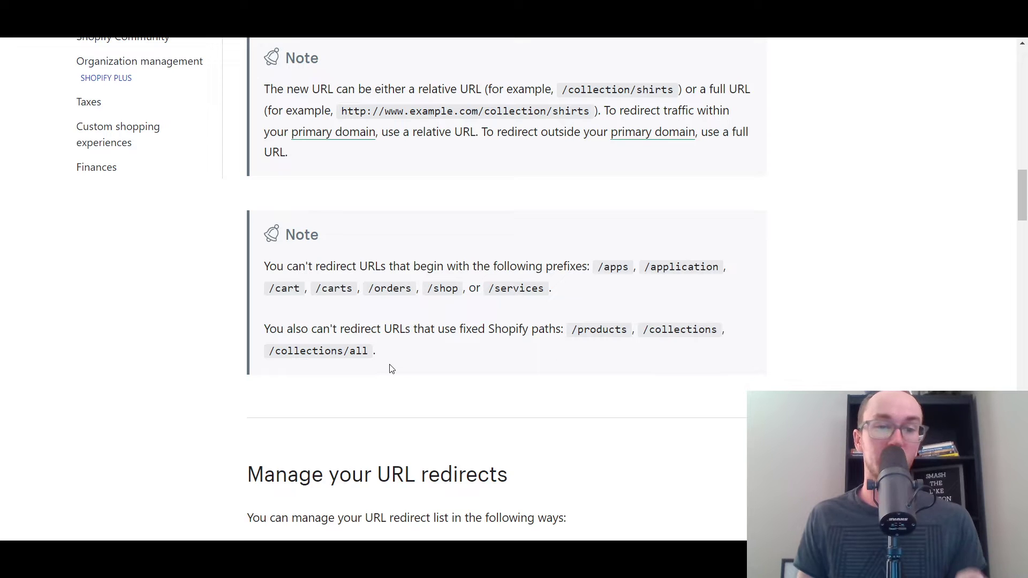
drag(291, 351, 404, 348)
click(467, 351)
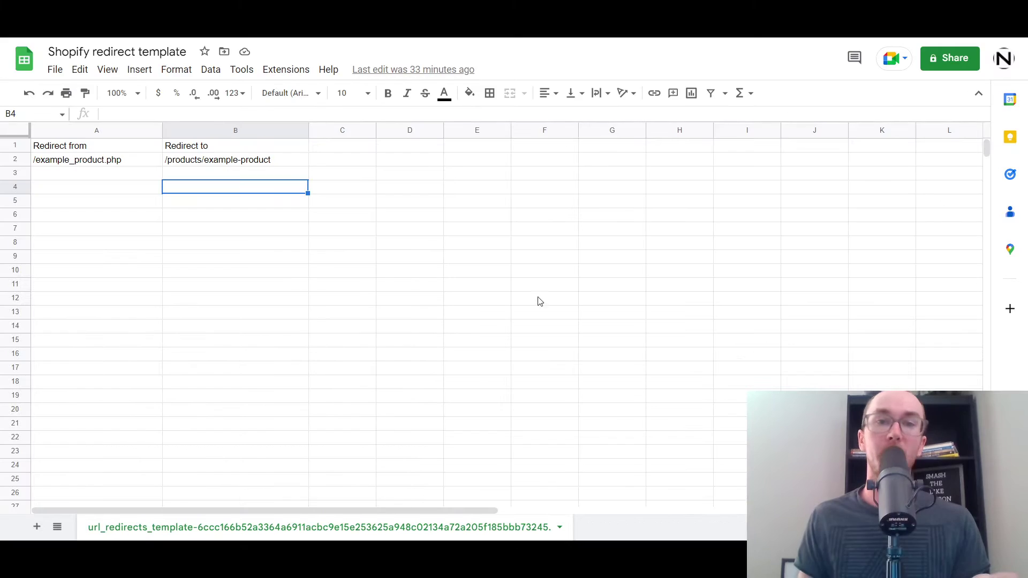
drag(127, 184, 130, 361)
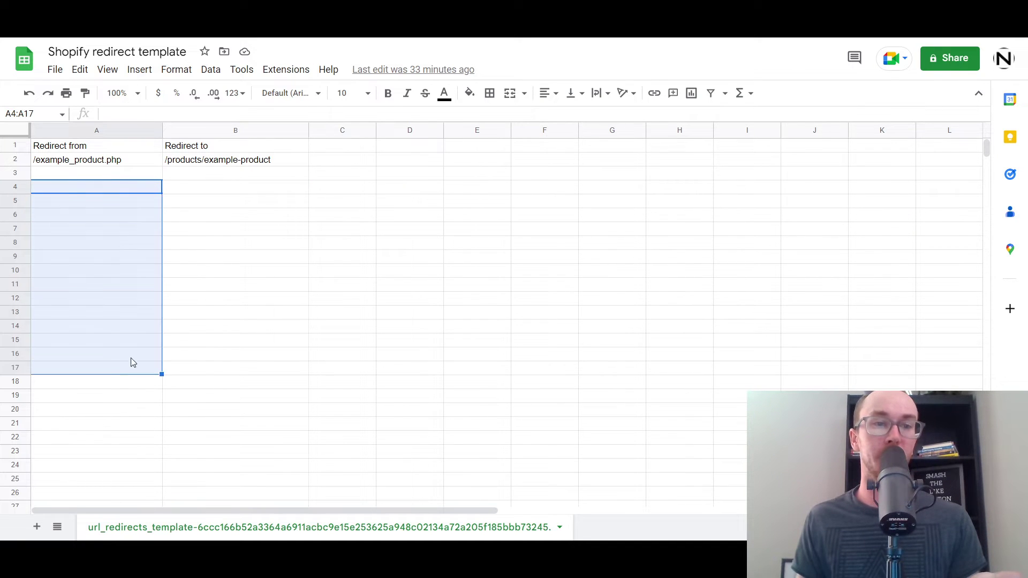
click(237, 322)
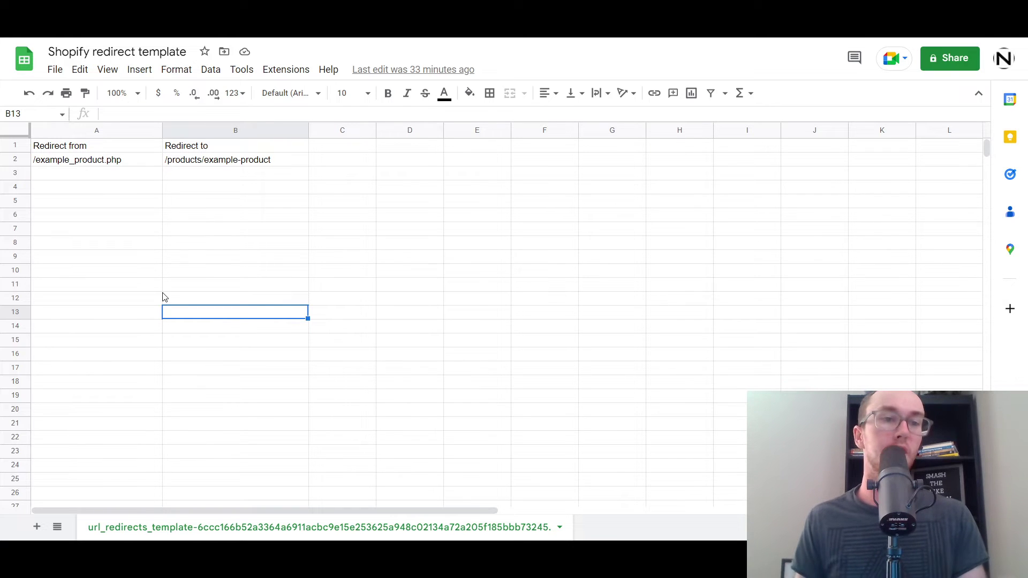
click(155, 189)
click(172, 192)
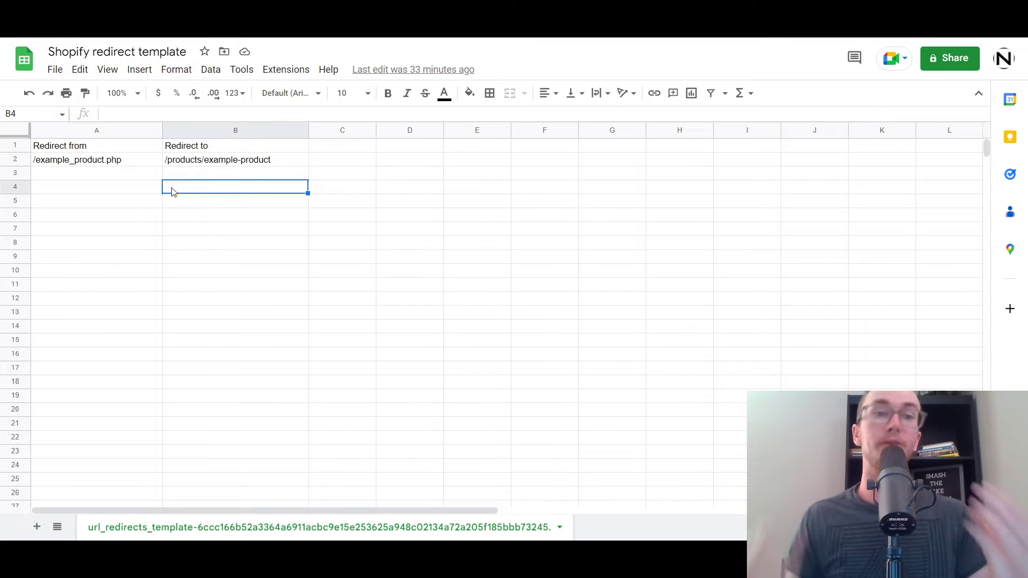
drag(159, 192, 143, 355)
click(142, 355)
scroll(241, 373, down, 15)
scroll(241, 374, down, 20)
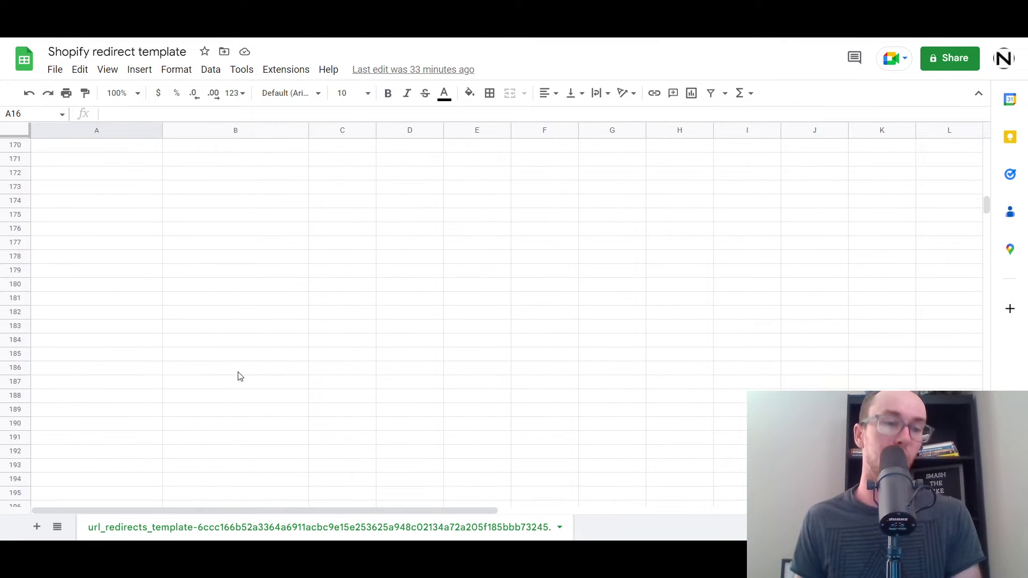
scroll(240, 376, down, 20)
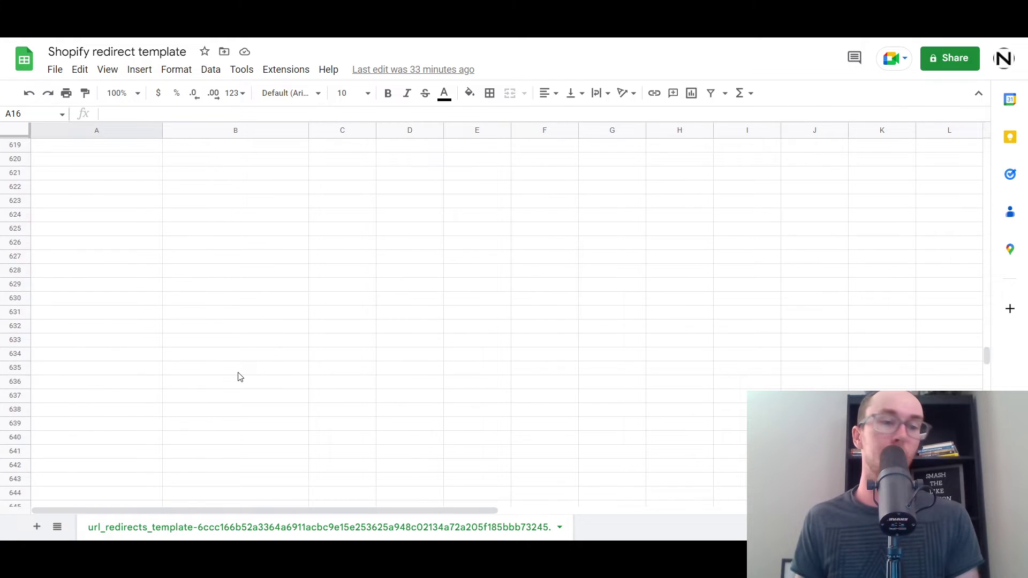
scroll(236, 374, up, 20)
scroll(237, 374, up, 20)
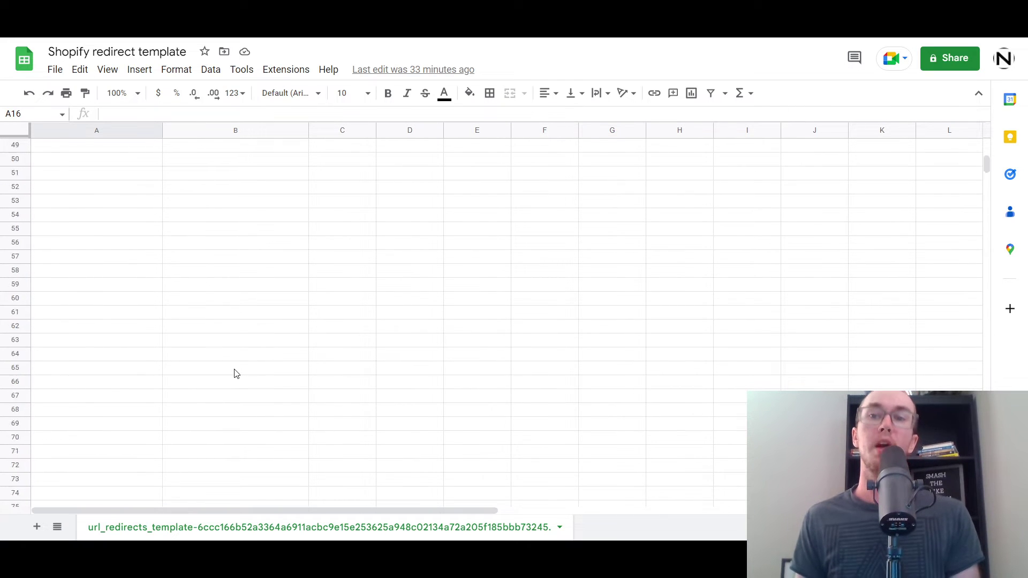
click(202, 243)
click(133, 243)
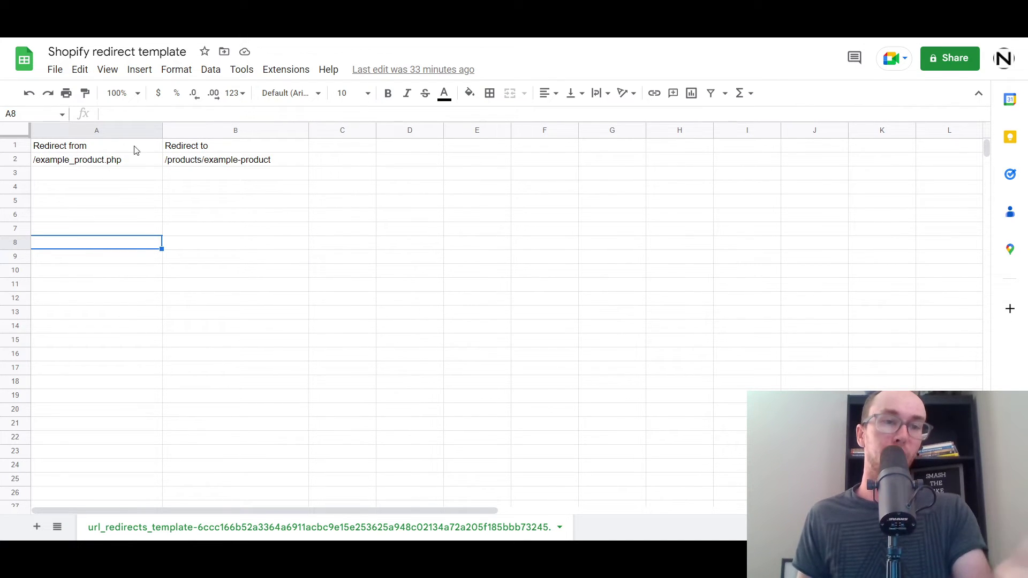
click(178, 202)
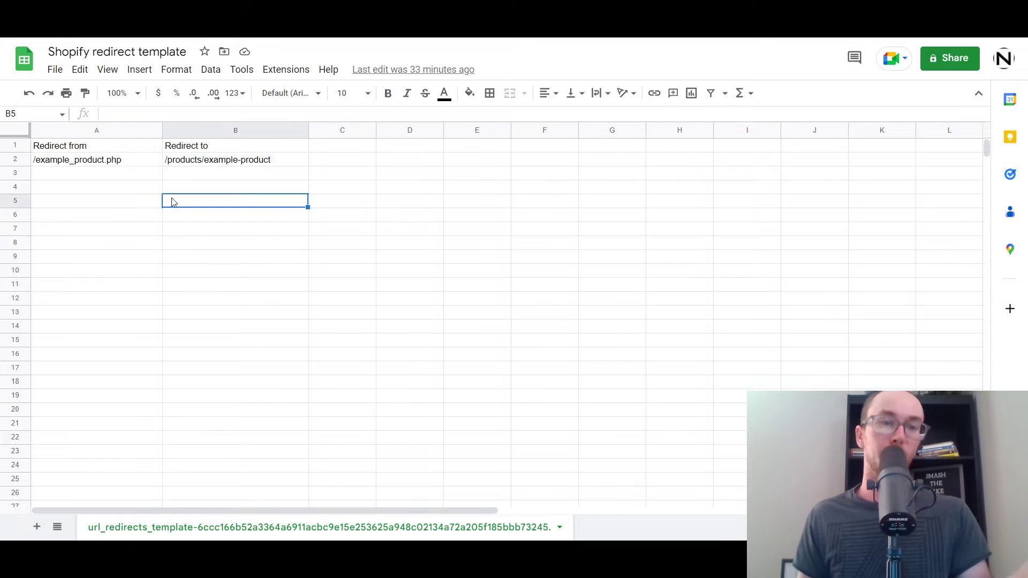
key(Up)
key(Left)
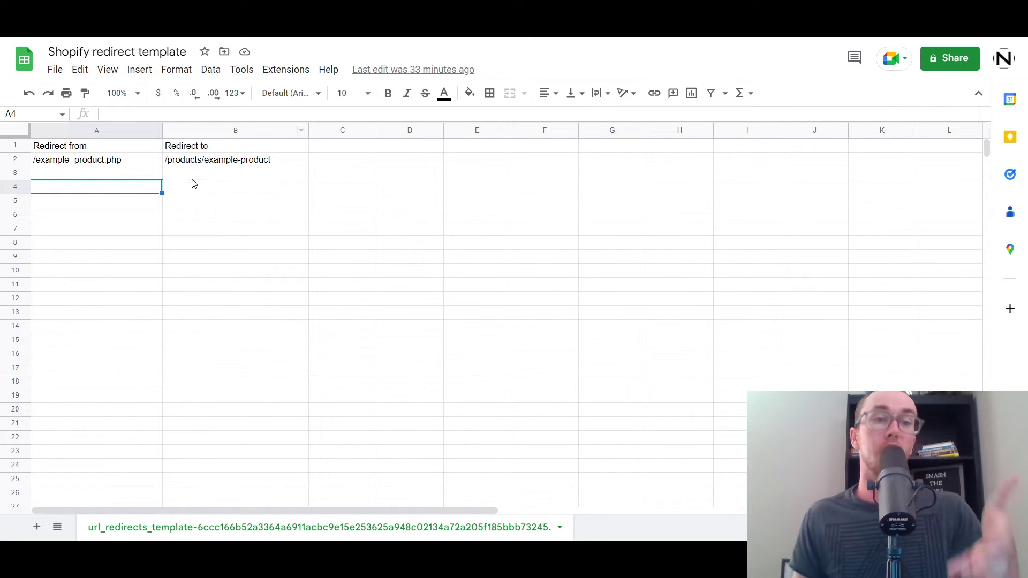
click(191, 178)
click(132, 180)
click(125, 203)
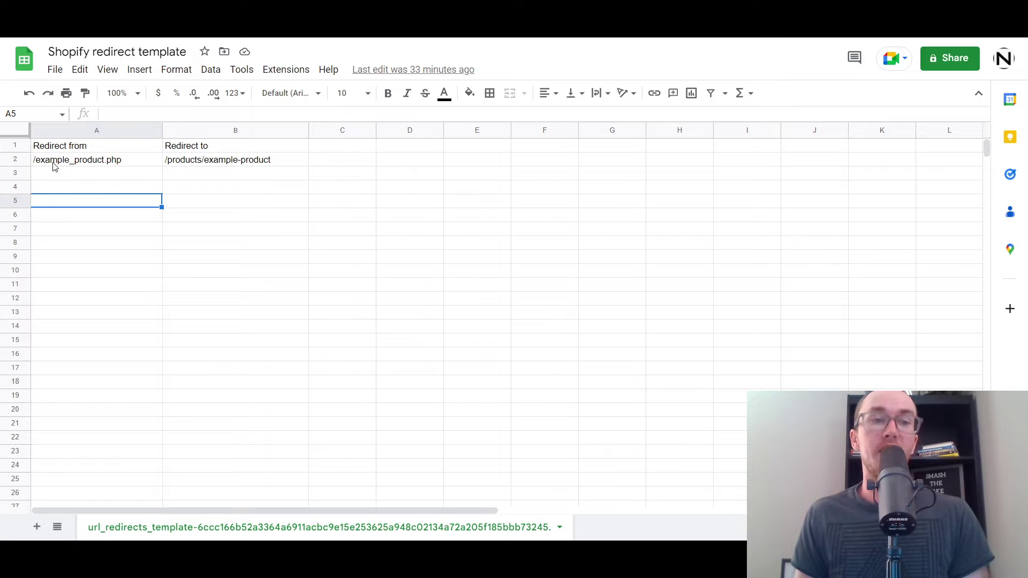
click(202, 206)
click(146, 202)
click(192, 211)
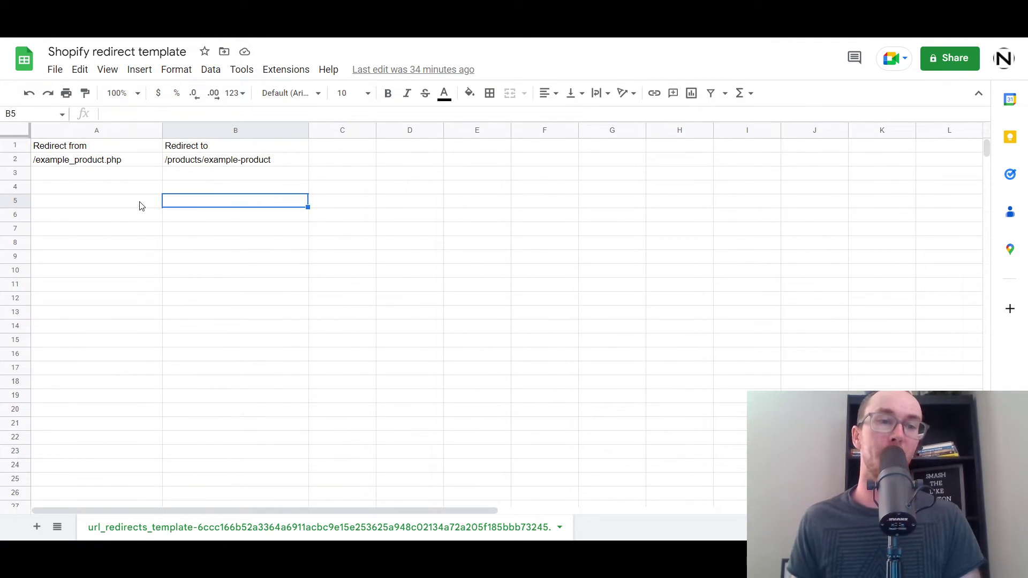
click(137, 203)
click(199, 207)
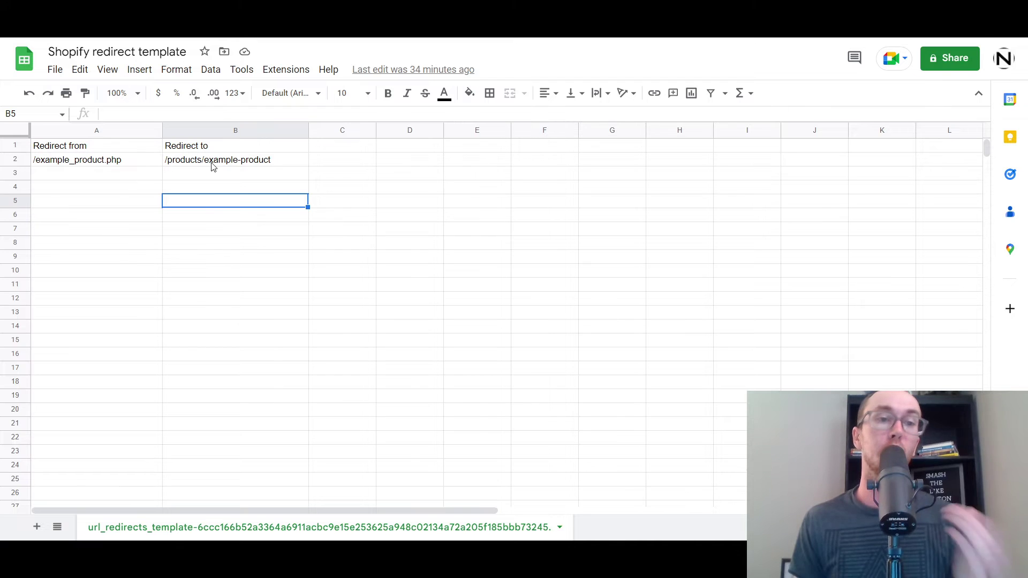
click(180, 160)
click(150, 203)
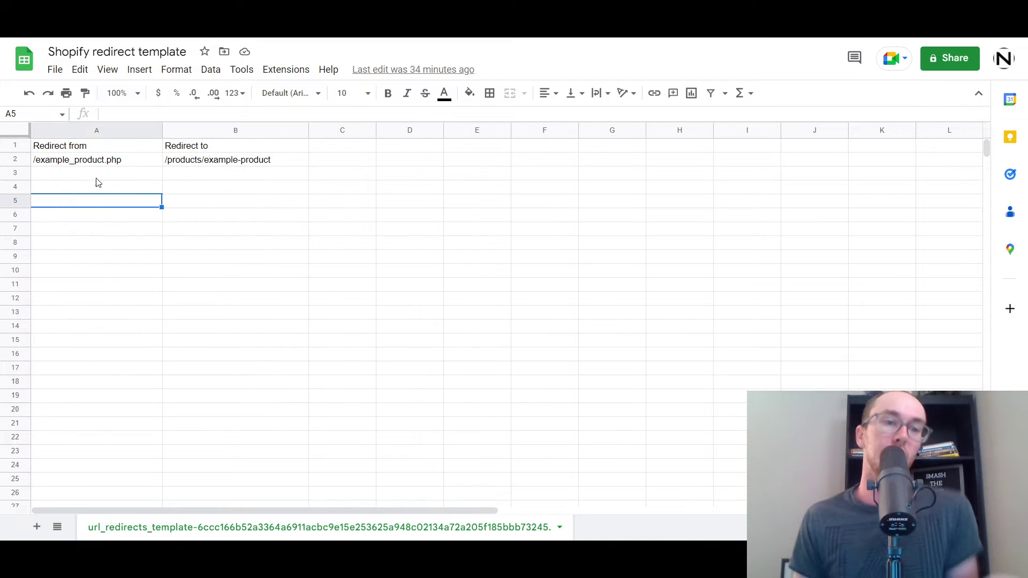
click(81, 161)
click(200, 162)
click(197, 208)
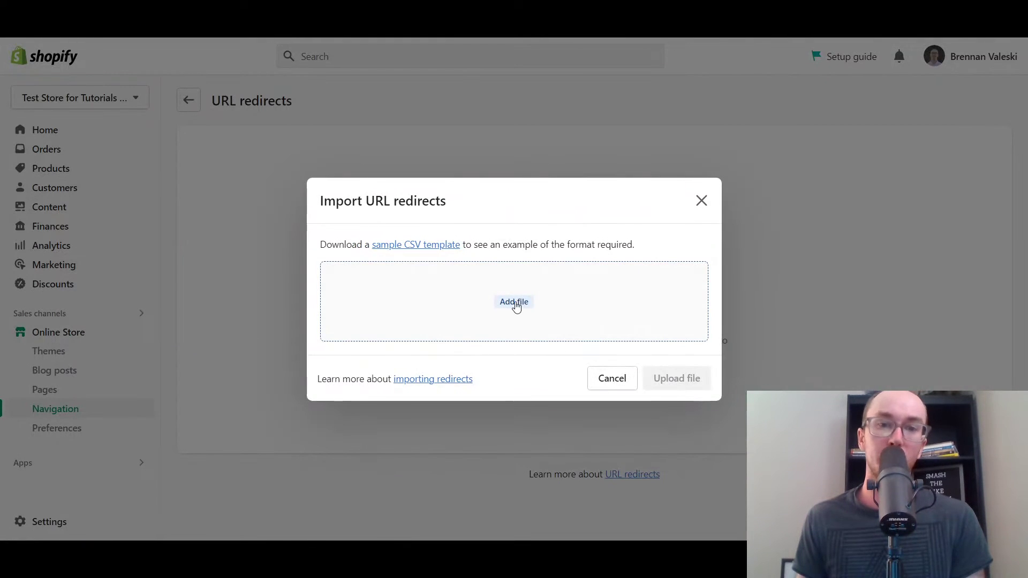
- Close the Import URL redirects dialog, reopen it, and close it again
click(703, 201)
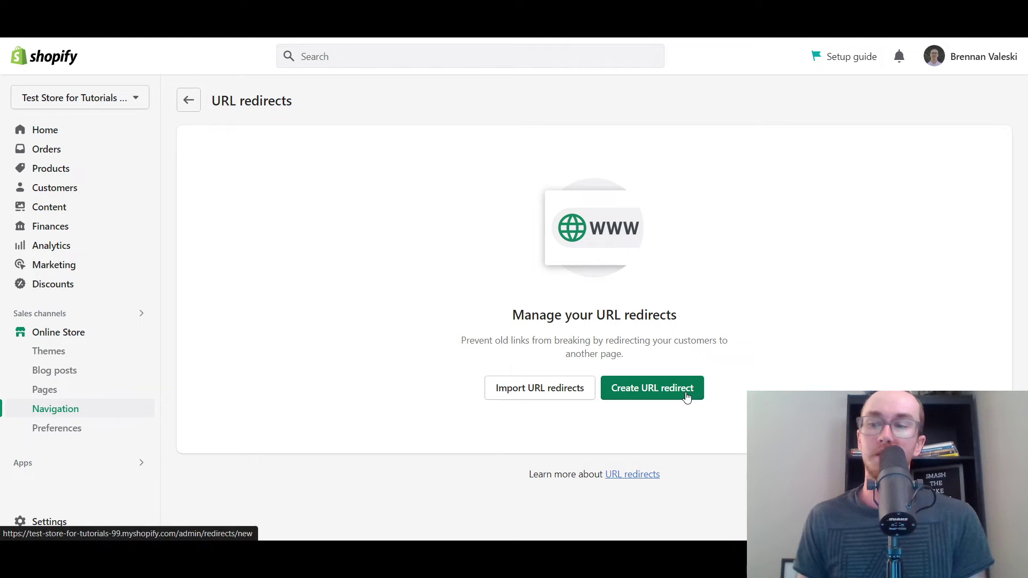
click(581, 388)
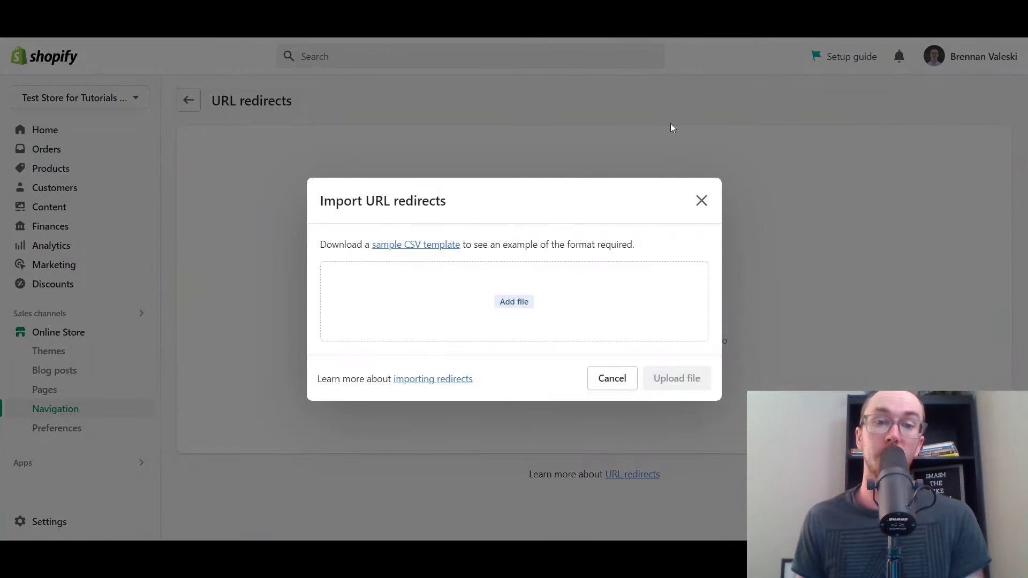
click(703, 201)
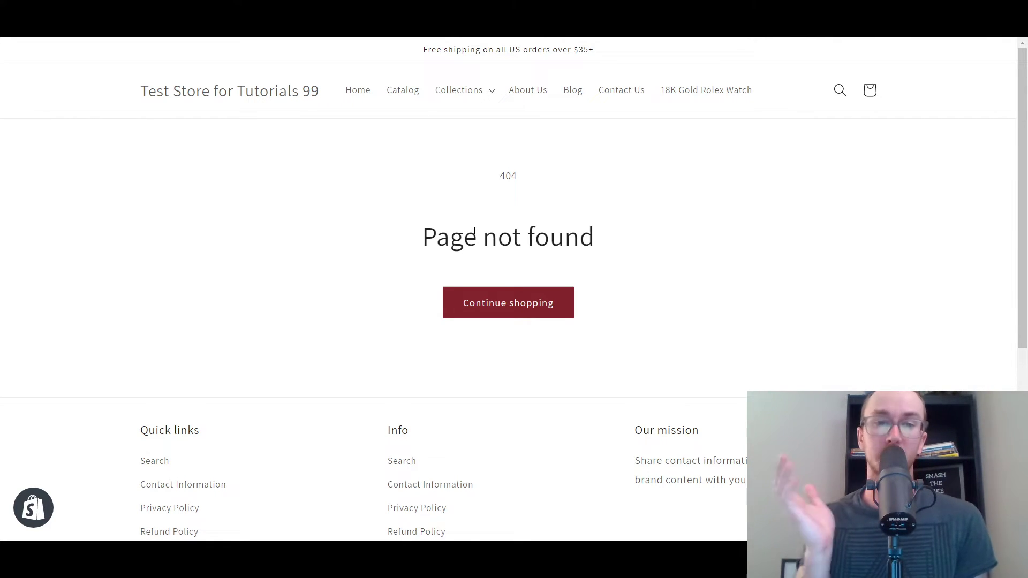
- Highlight the storefront's 404 Page not found message, then clear the highlight
drag(482, 192, 636, 236)
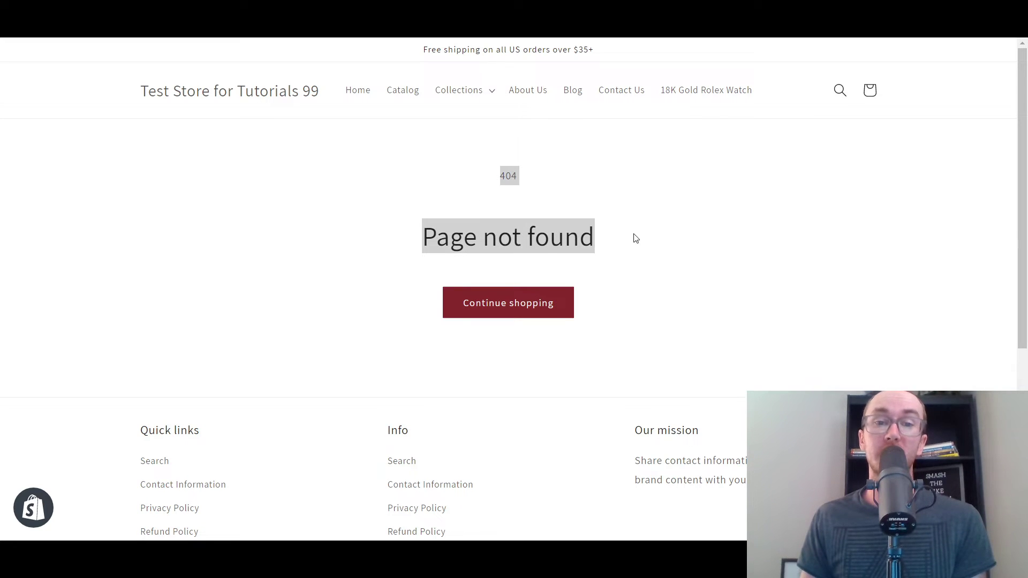
click(656, 246)
drag(453, 236, 467, 236)
click(525, 239)
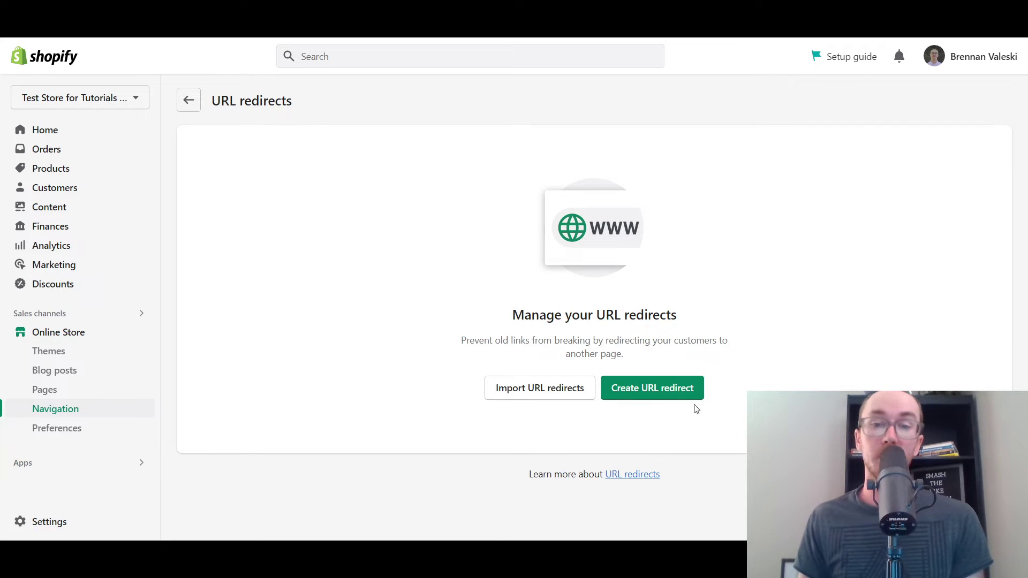
- Begin a new URL redirect and highlight the explanation of the original URL field
click(669, 393)
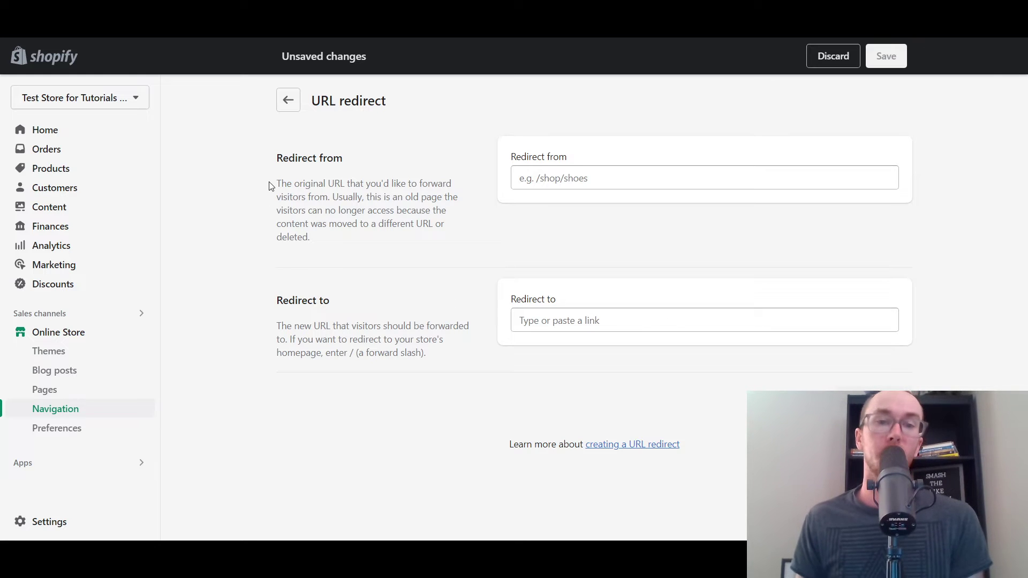
drag(270, 185, 413, 203)
click(412, 206)
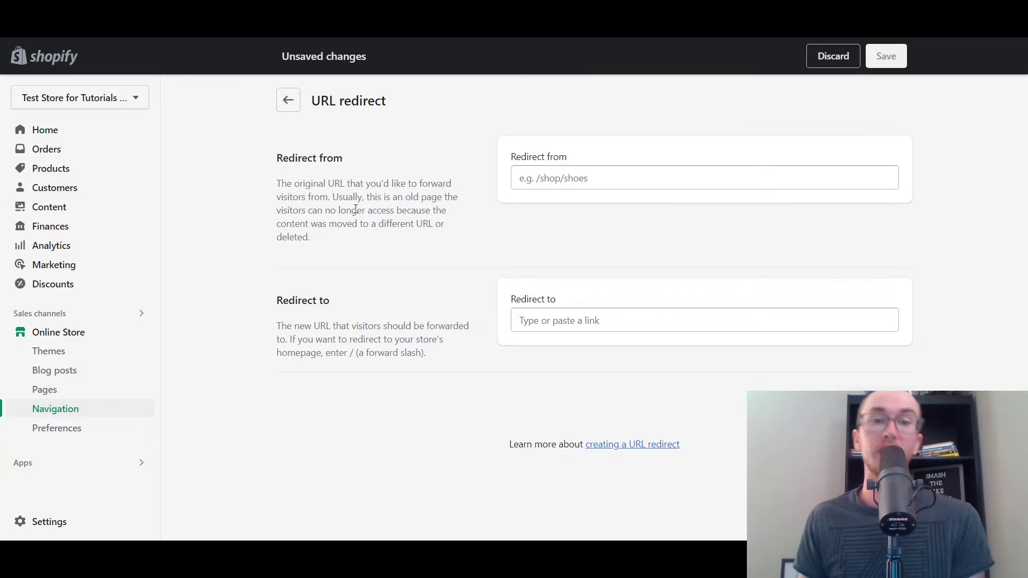
drag(342, 198, 383, 200)
click(506, 207)
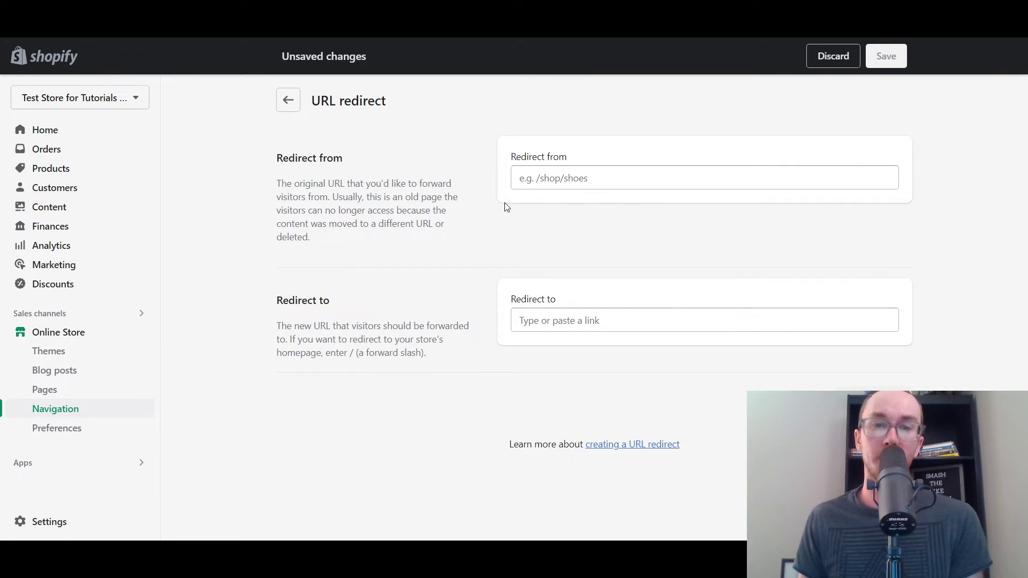
- Redirect /shoes to /collections/shoes and save the new redirect
click(599, 184)
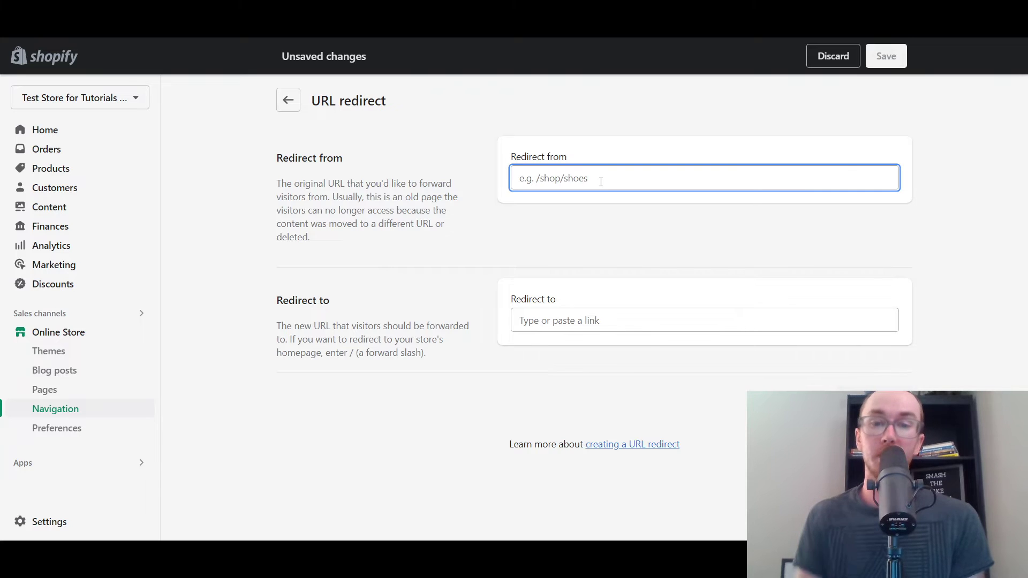
text(/shoes)
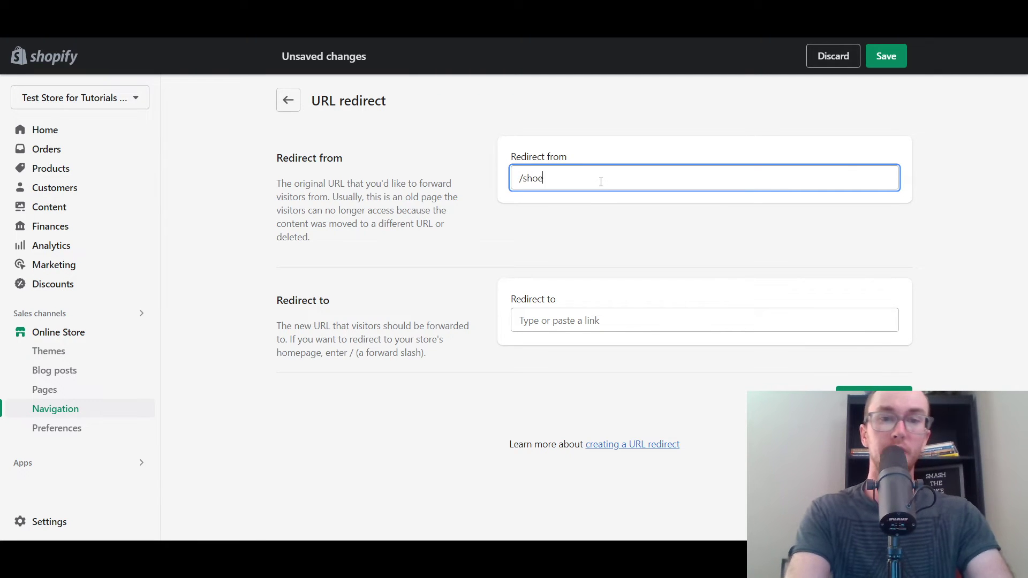
click(639, 249)
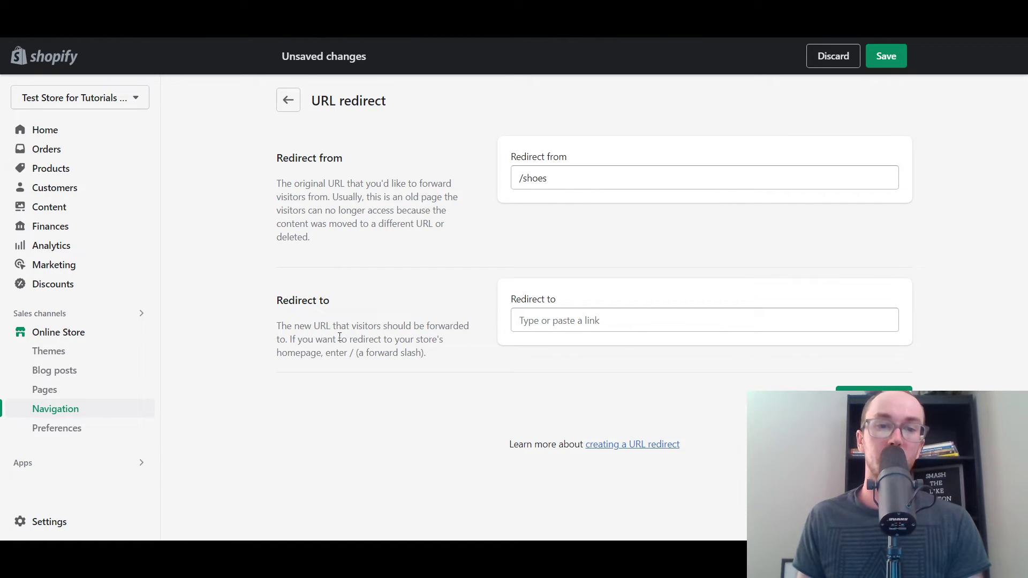
click(572, 323)
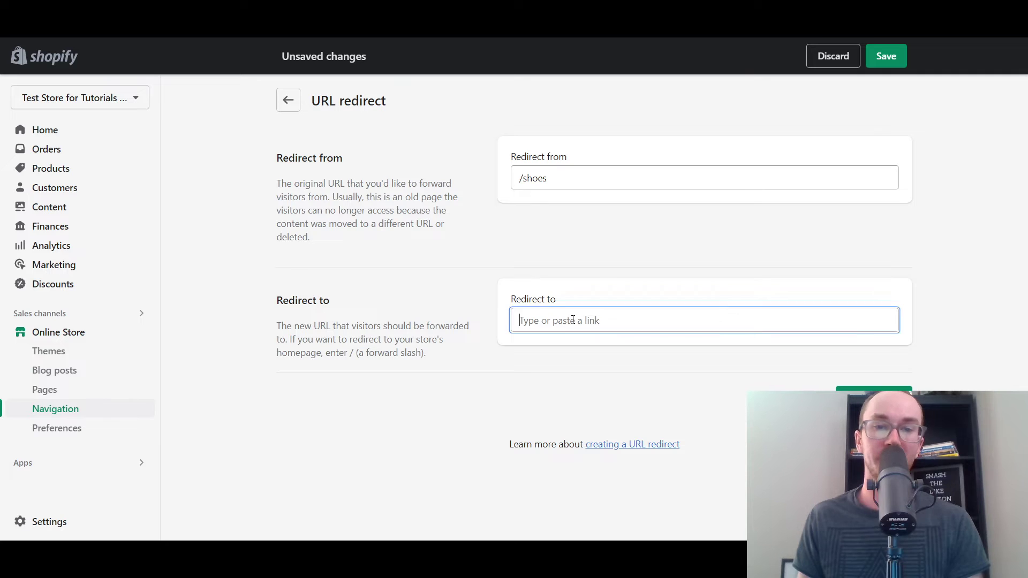
text(/c)
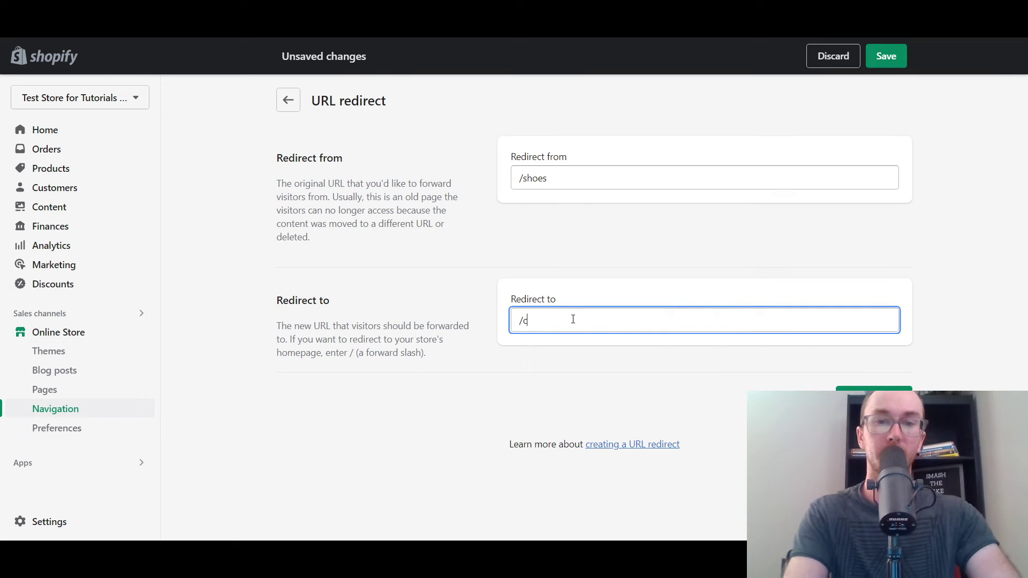
text(ollections/shoes)
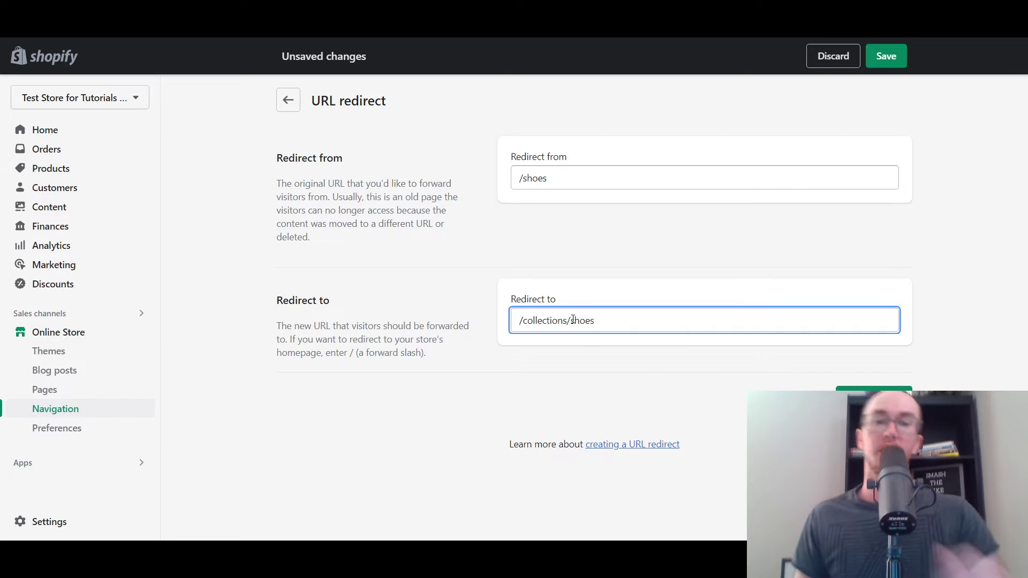
click(568, 338)
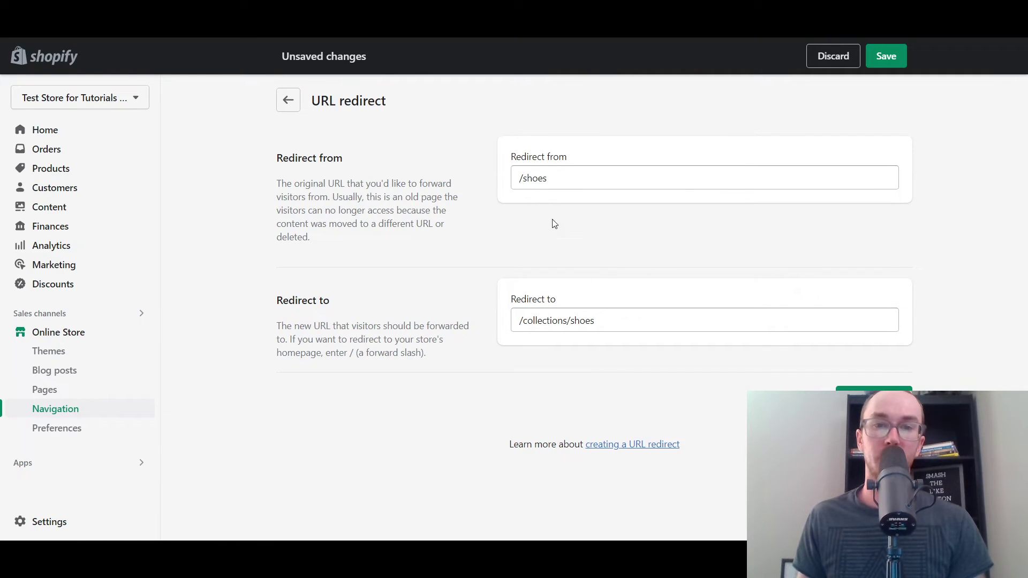
key(ctrl+s)
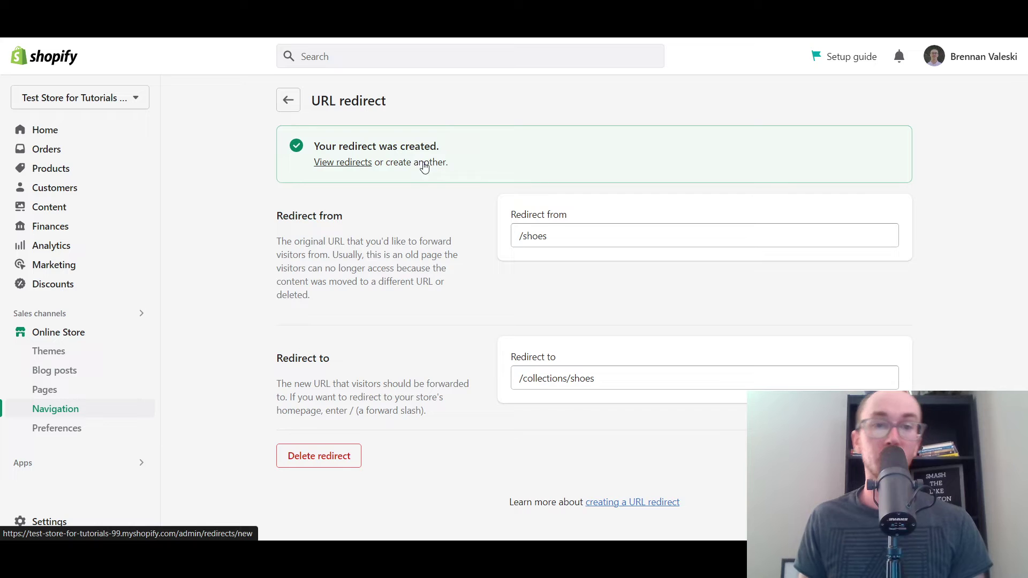
- Open the full list of URL redirects from the confirmation
click(336, 165)
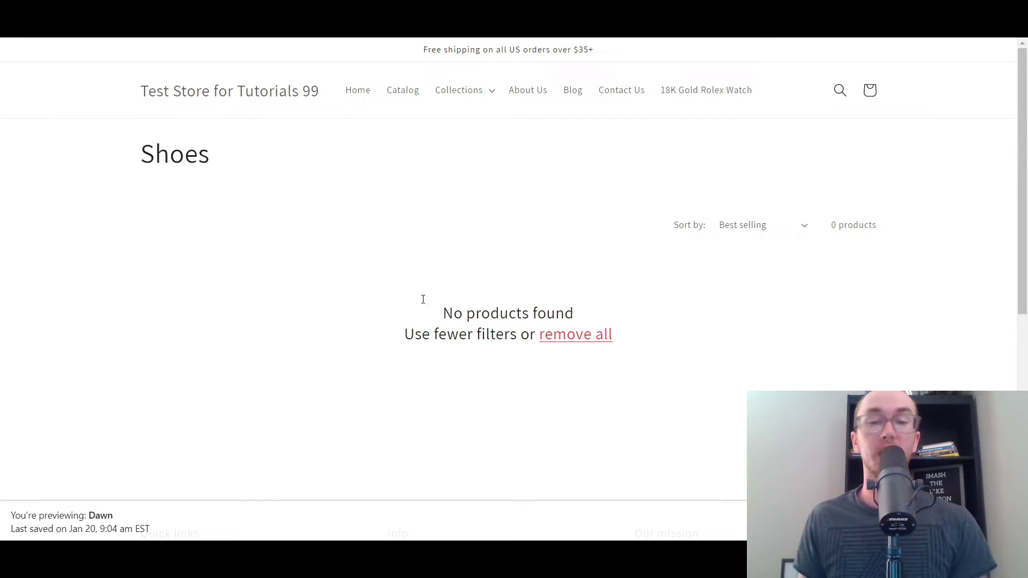
- Inspect the storefront Shoes collection page, then close its tab to return to the redirects list
scroll(422, 331, down, 5)
scroll(422, 331, up, 5)
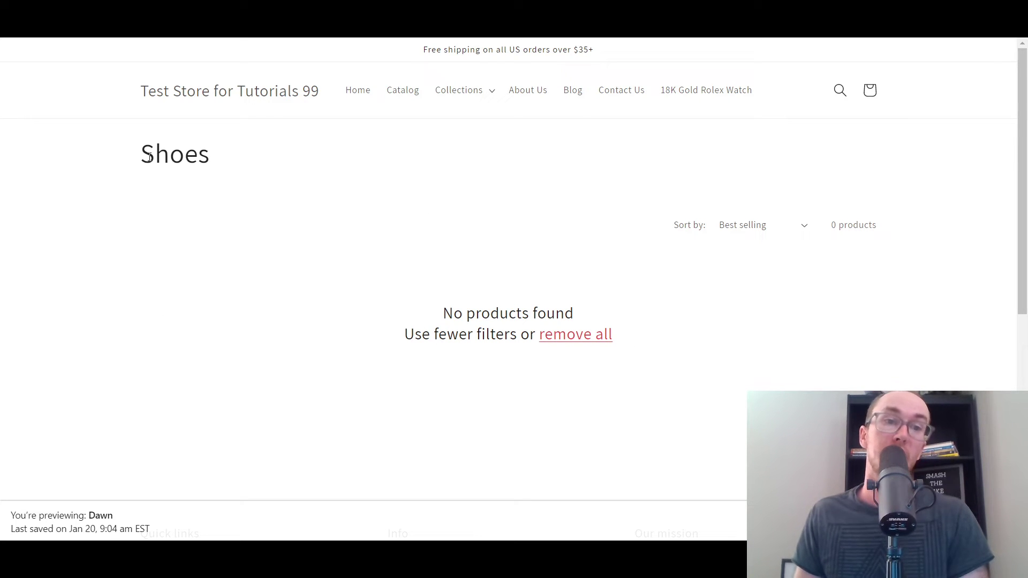
drag(149, 156, 307, 165)
click(314, 168)
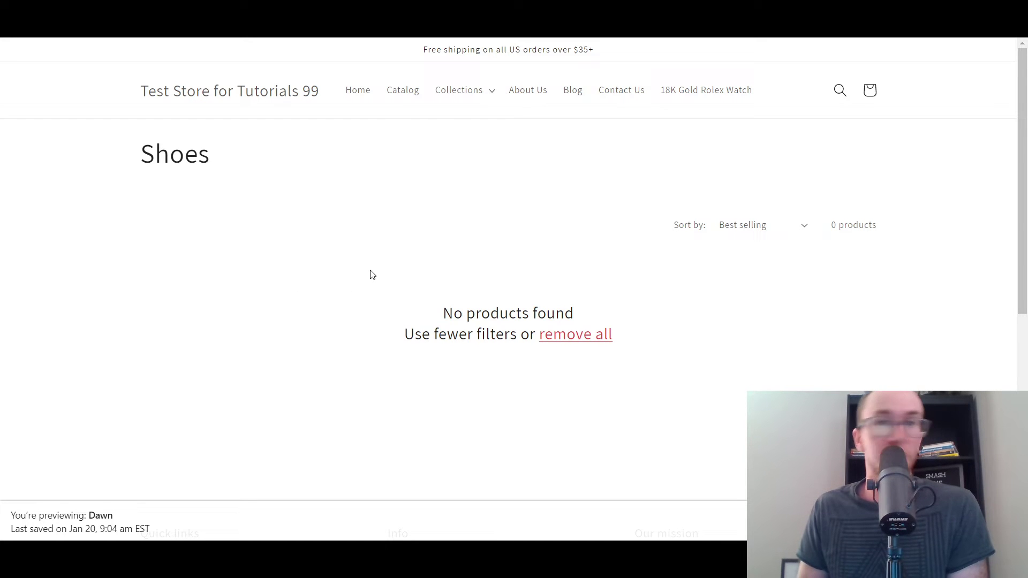
scroll(360, 349, down, 5)
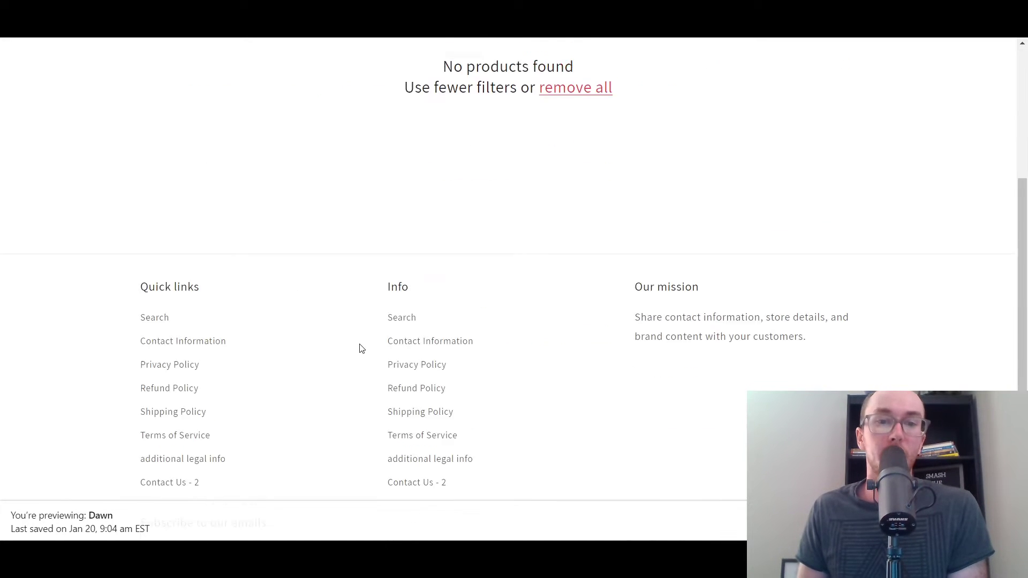
scroll(503, 331, up, 5)
key(ctrl+w)
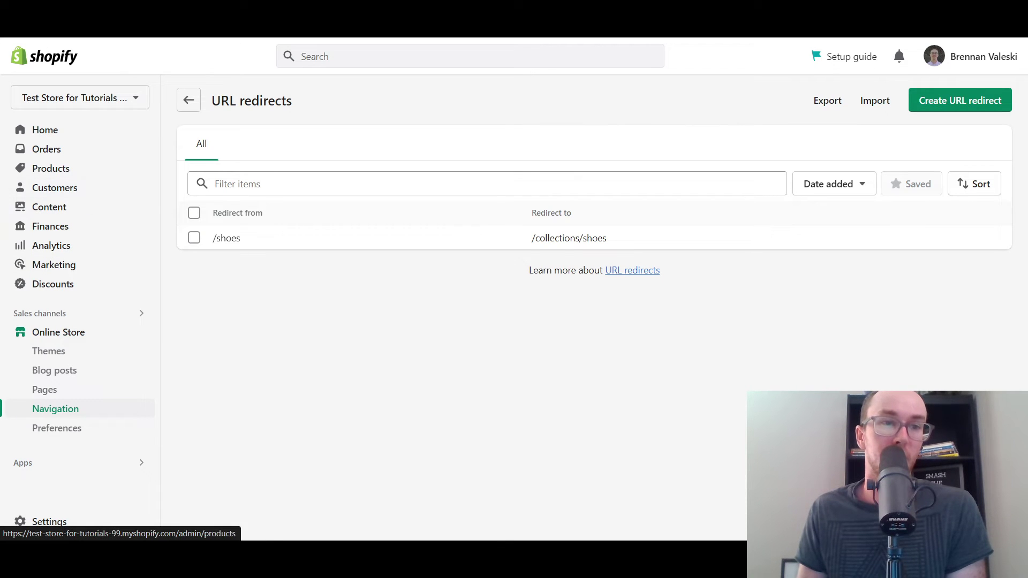
key(ctrl+Tab)
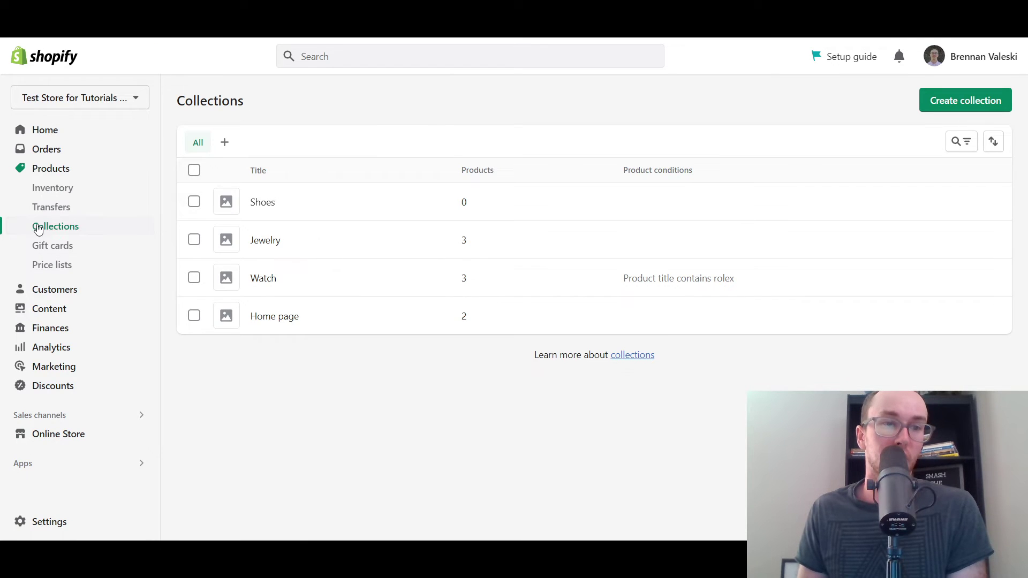
click(264, 205)
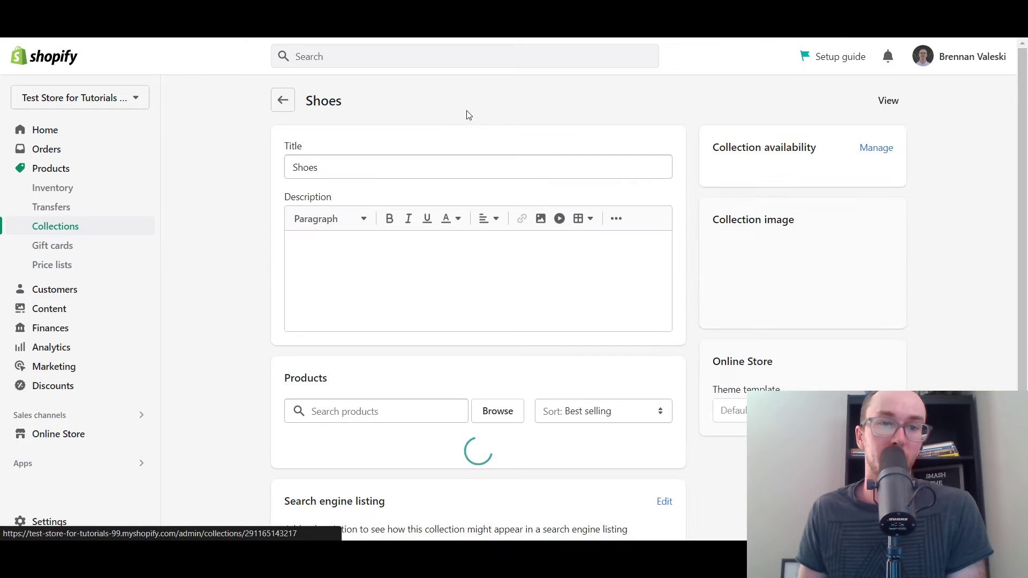
scroll(255, 271, down, 1)
scroll(255, 271, down, 2)
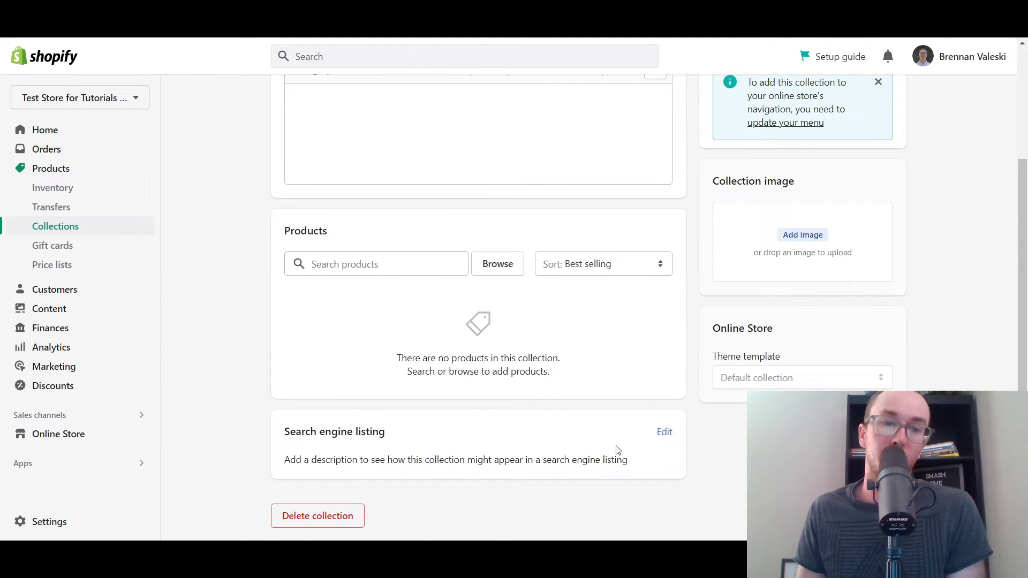
click(661, 432)
scroll(534, 442, down, 5)
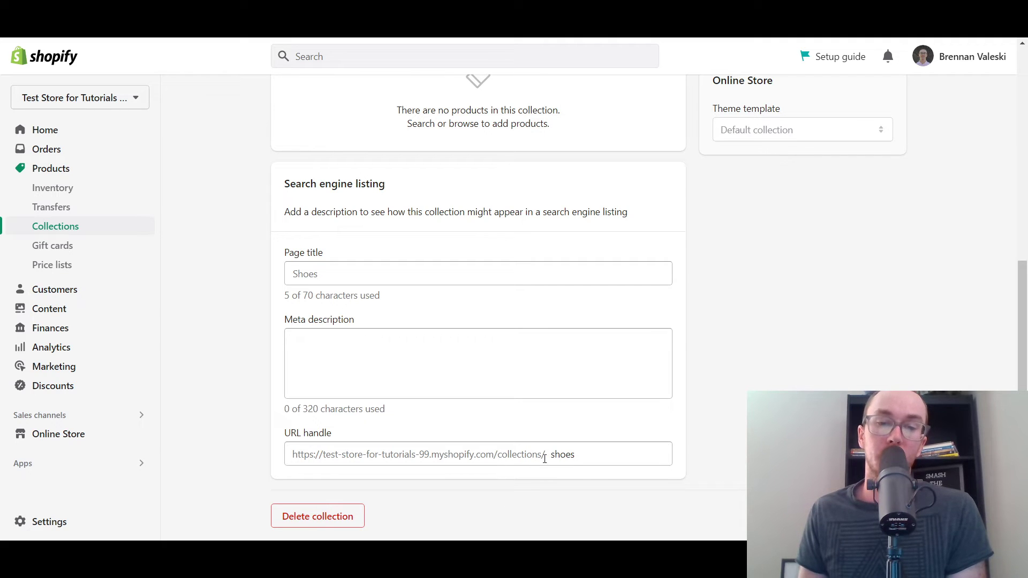
drag(594, 458, 505, 458)
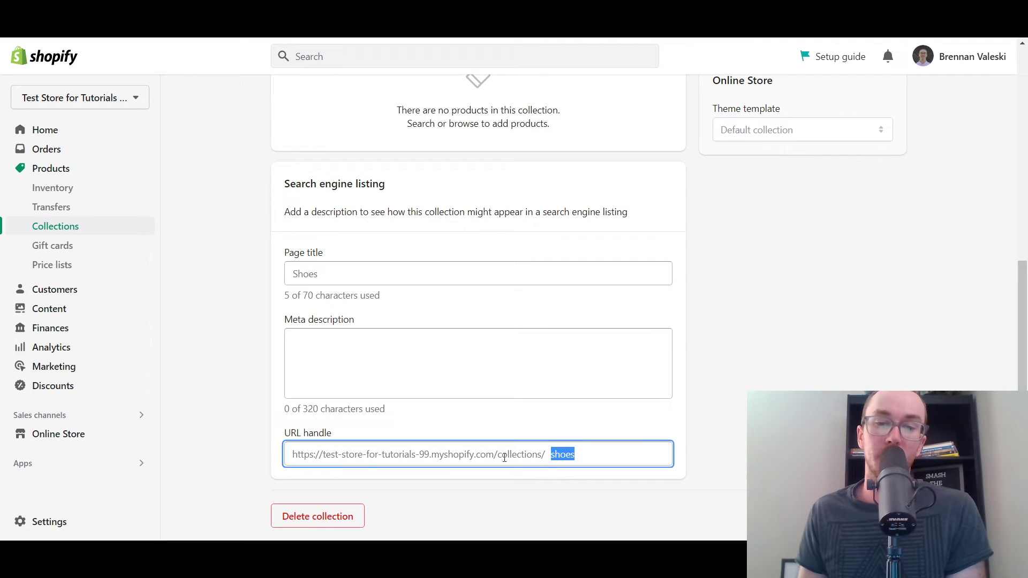
click(702, 439)
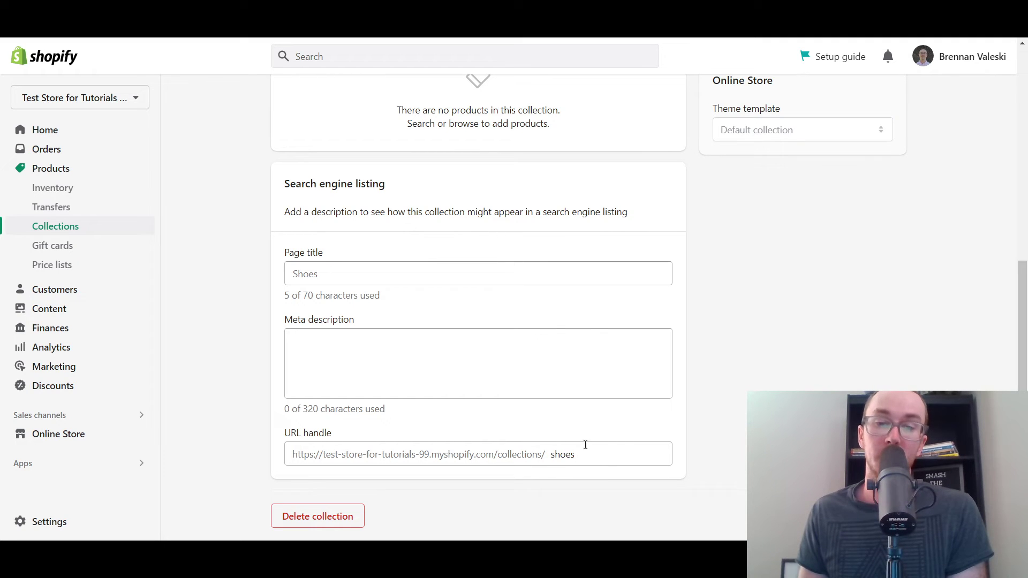
scroll(520, 375, up, 7)
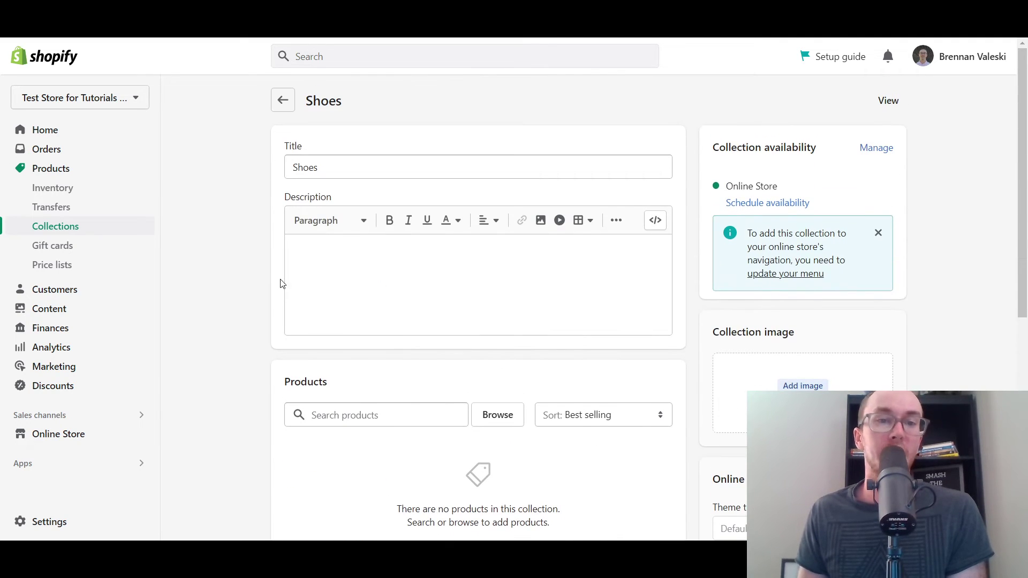
scroll(252, 209, down, 3)
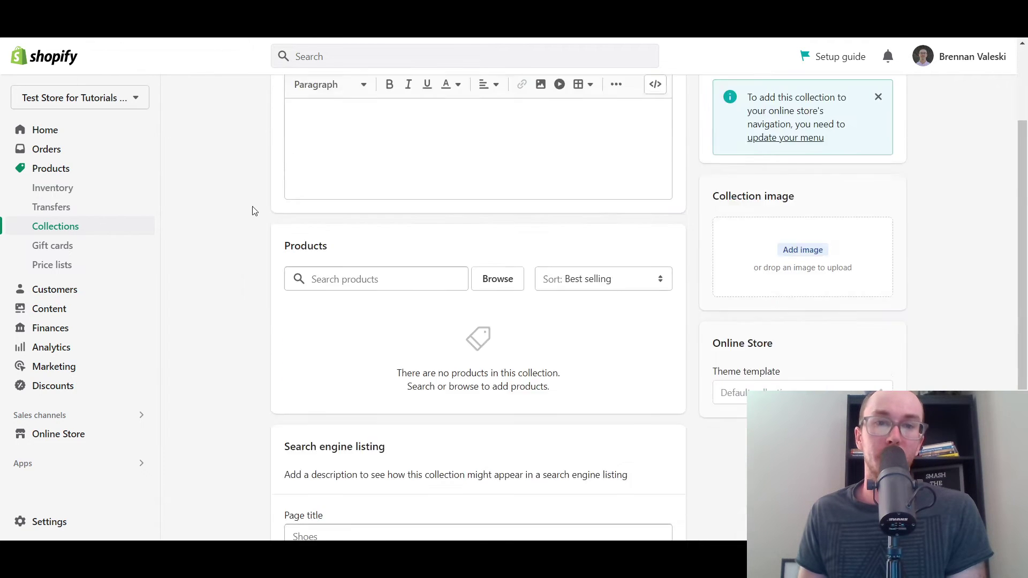
scroll(232, 200, up, 3)
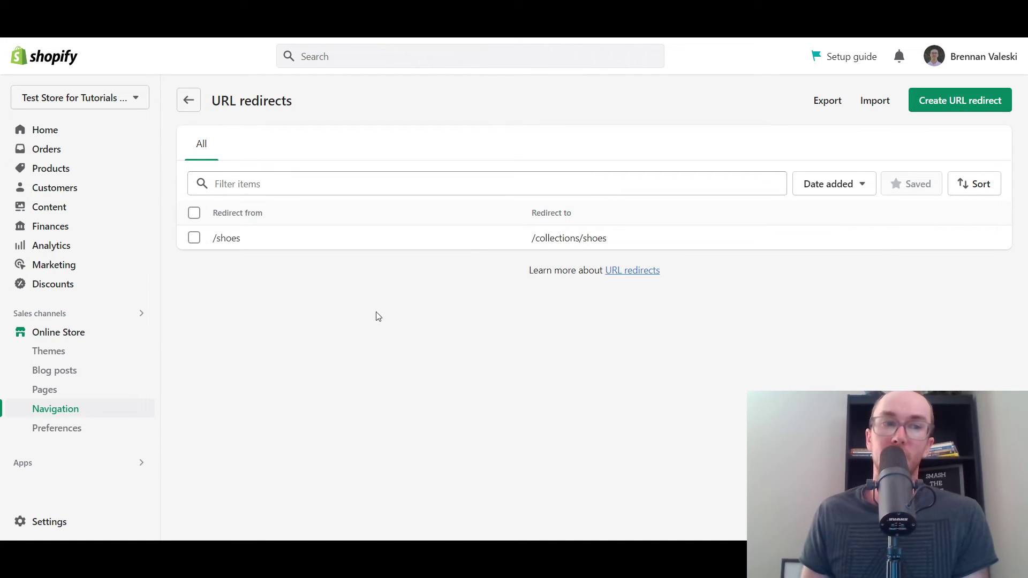
- Show the Blog posts list containing 'Can a Rolex Get Wet?'
click(51, 372)
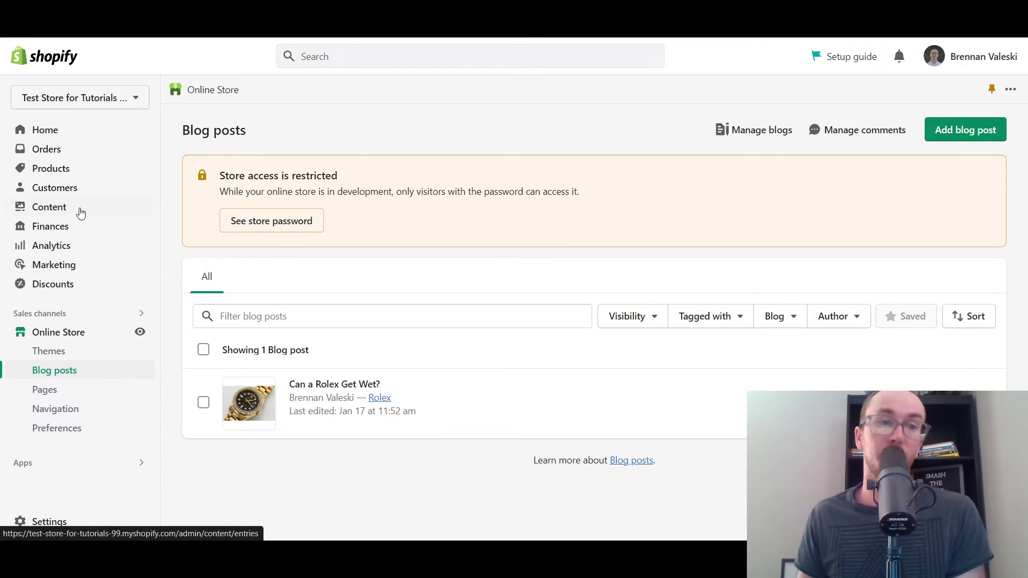
- Open the Pages list and select How to Use Coffee for editing
click(44, 390)
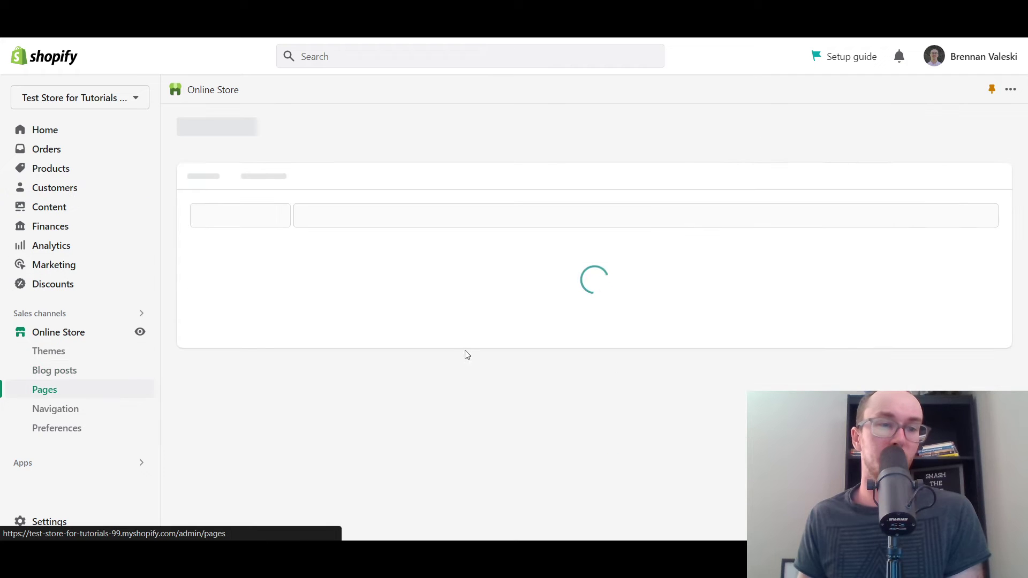
scroll(383, 452, down, 3)
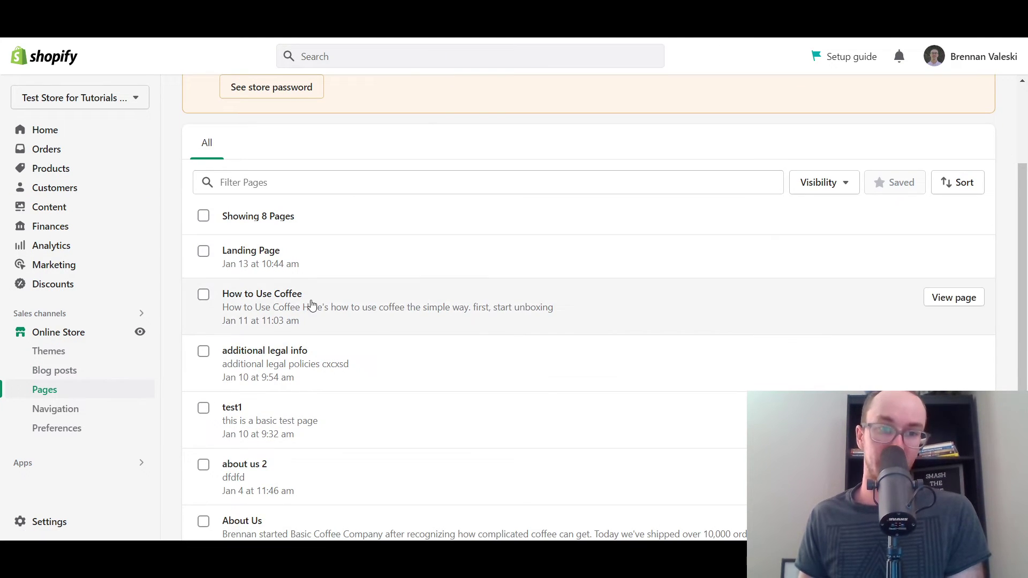
click(310, 303)
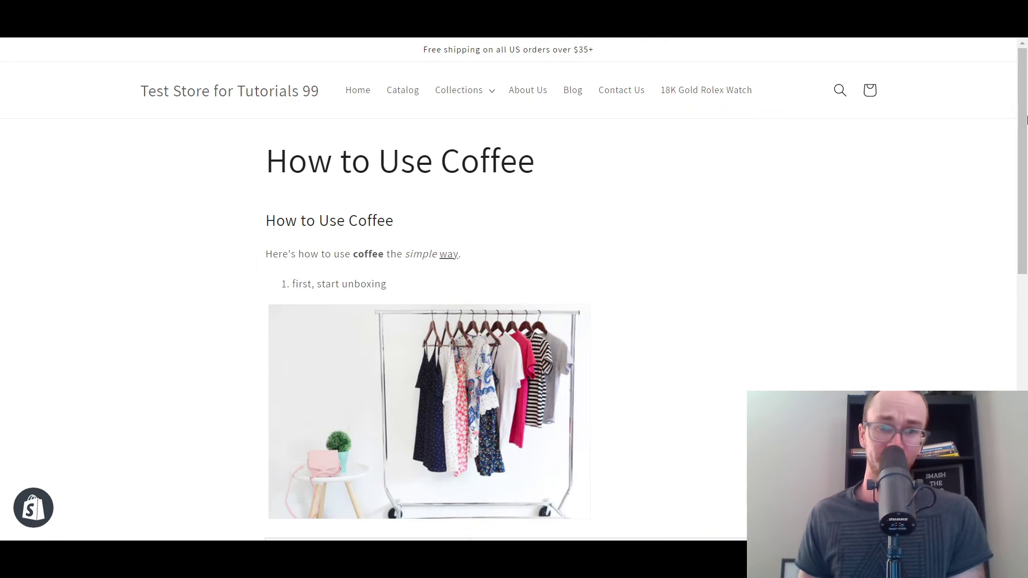
scroll(1024, 119, down, 10)
scroll(977, 241, up, 10)
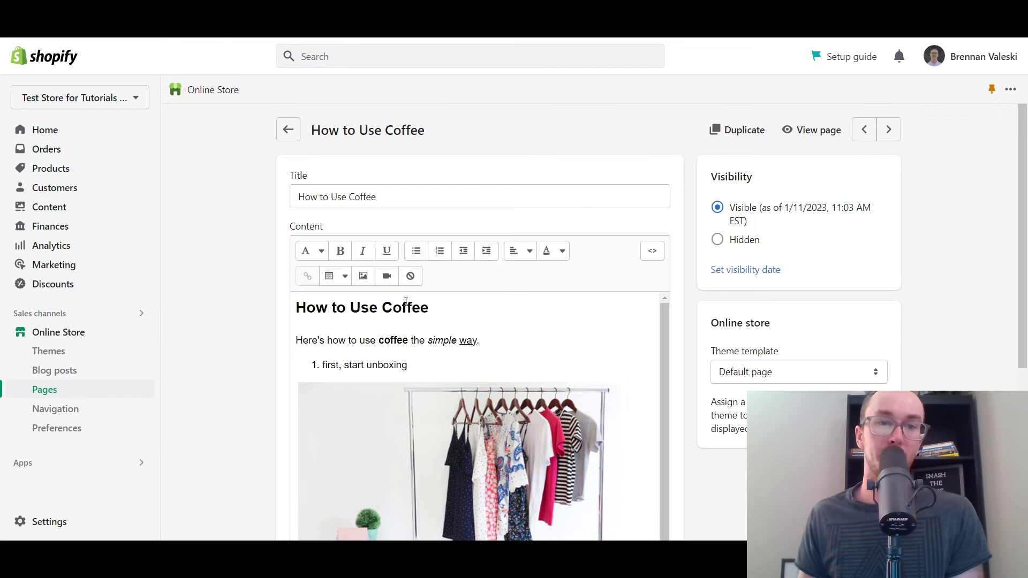
scroll(406, 302, down, 5)
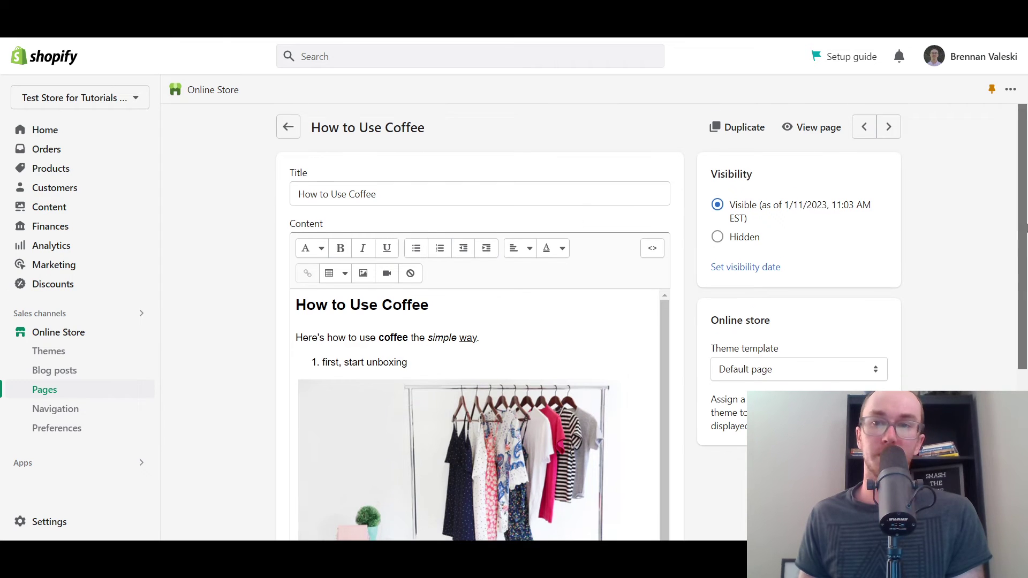
scroll(728, 402, down, 5)
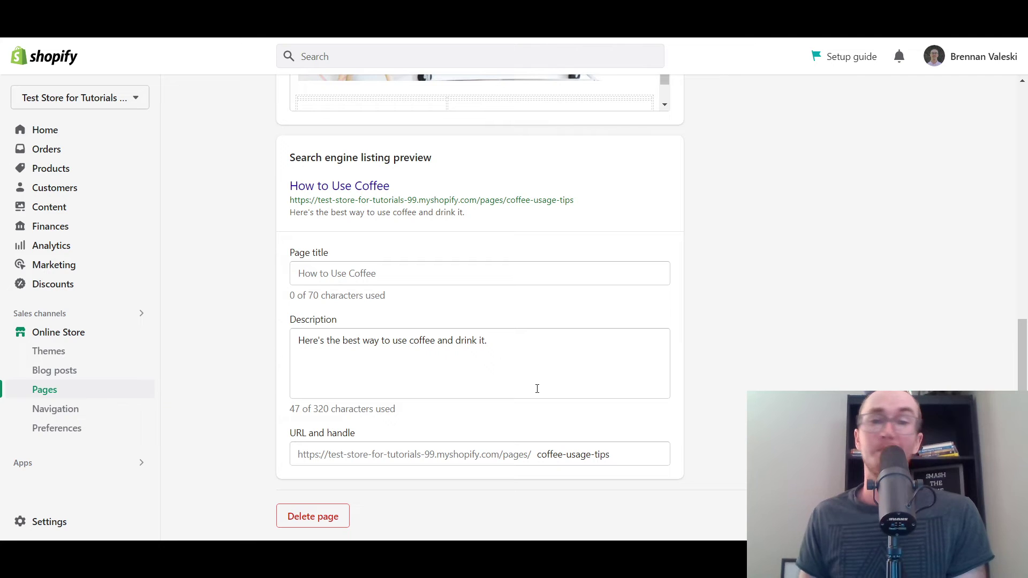
- Replace the page handle coffee-usage-tips with how-to-use-coffee
drag(629, 452, 504, 459)
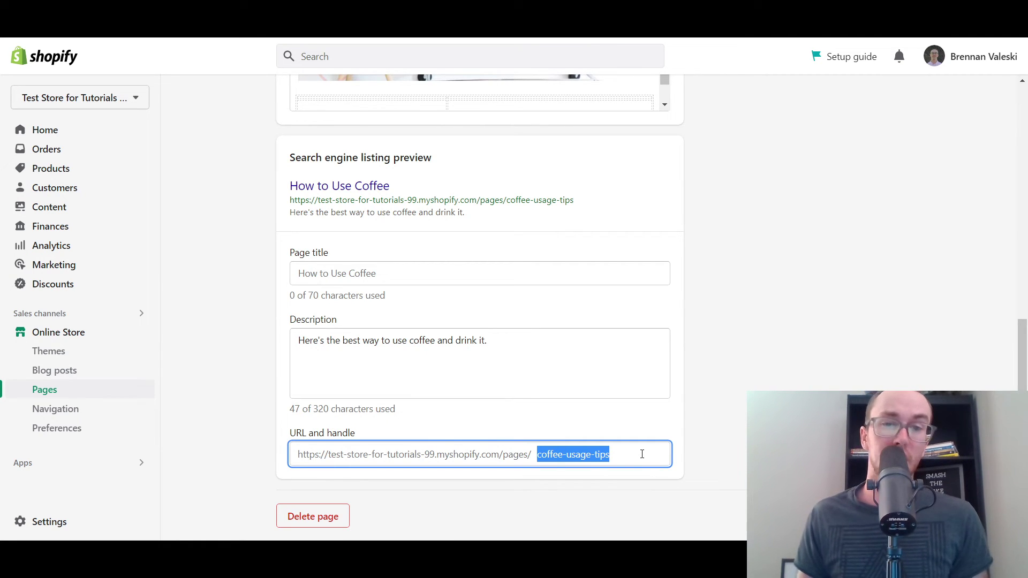
text(how-to-use-coffee)
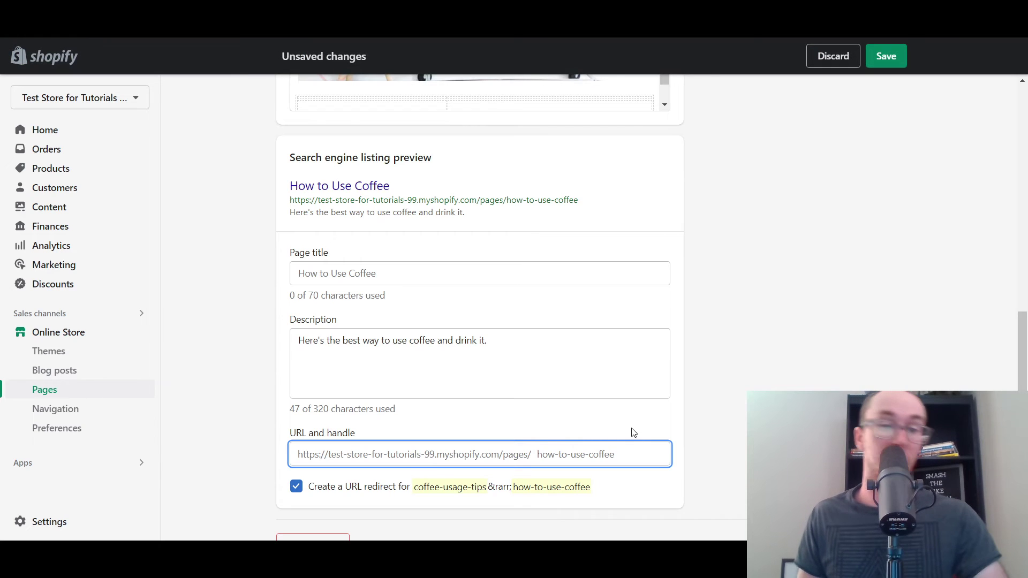
click(723, 399)
scroll(724, 399, down, 1)
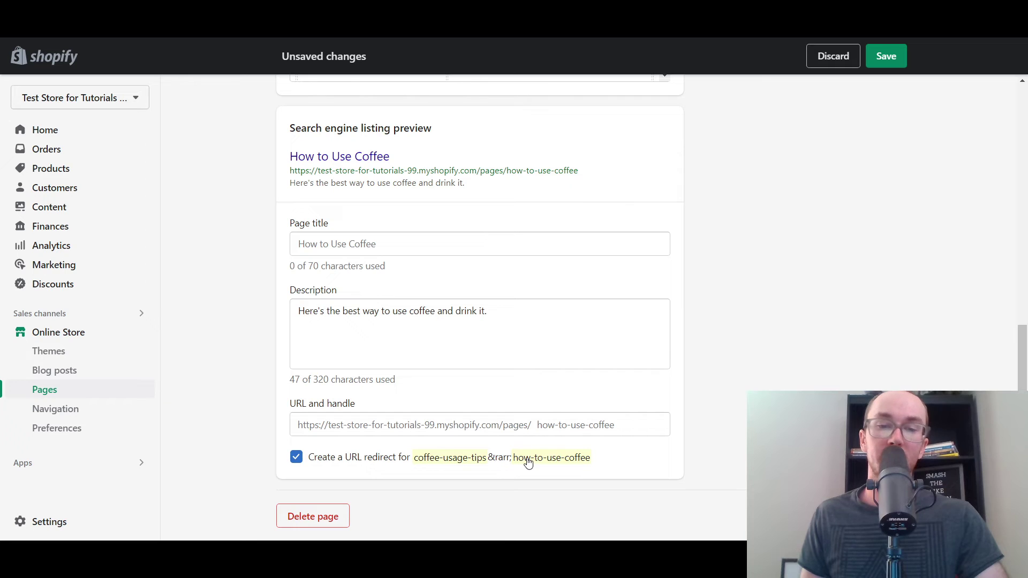
- Check the new handle in the search preview URL and save the page with its redirect
click(647, 423)
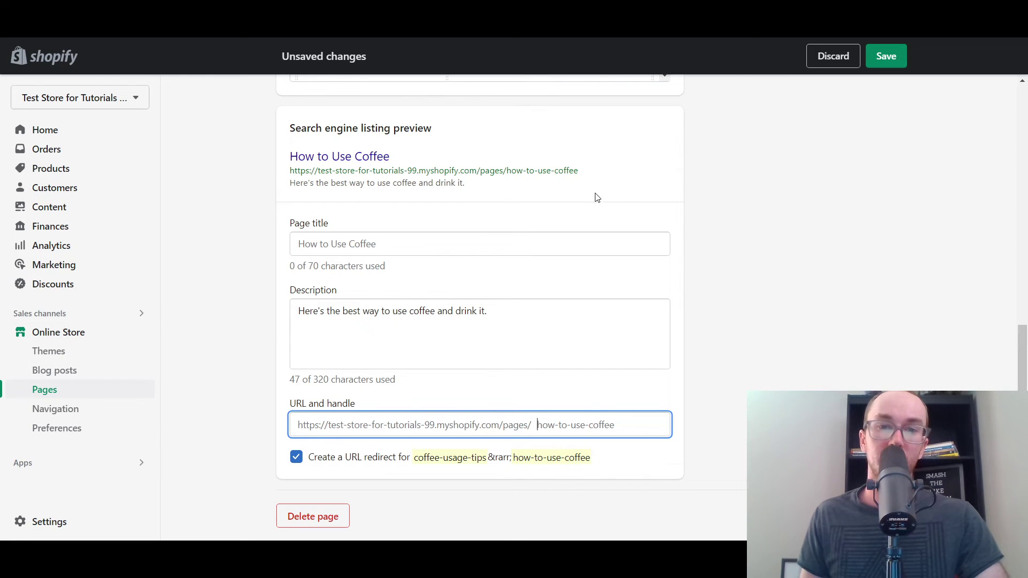
drag(588, 173, 507, 164)
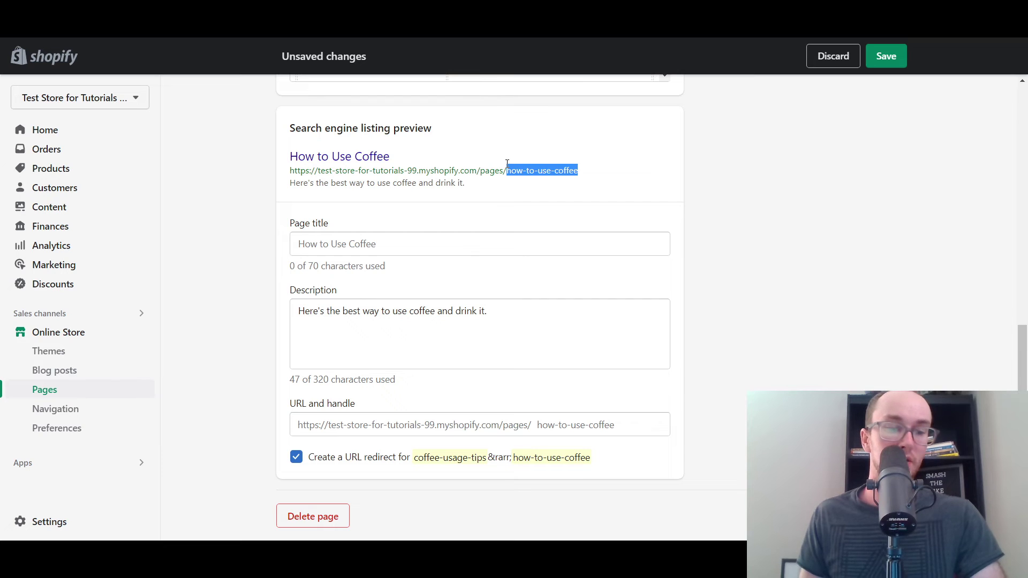
click(638, 426)
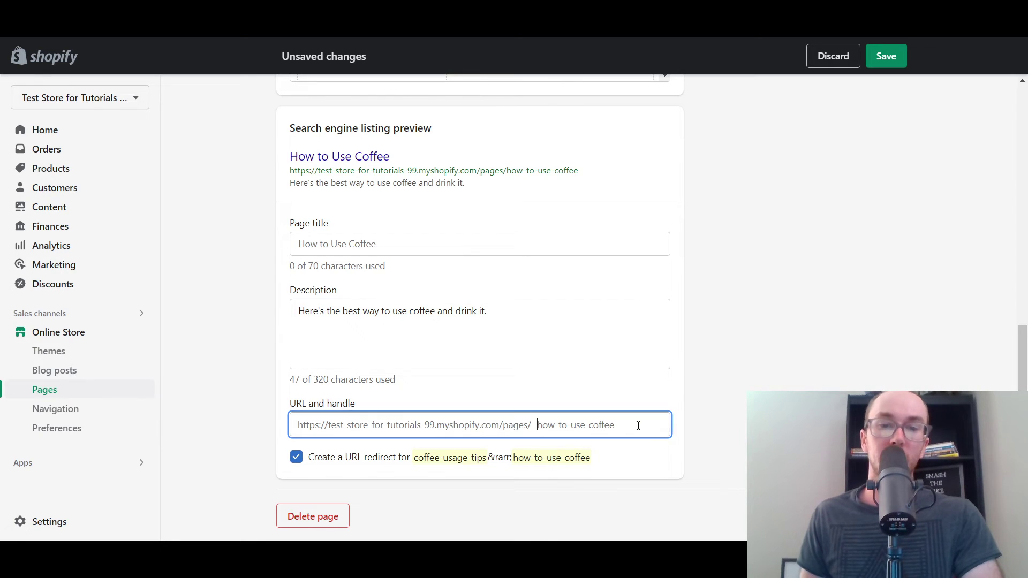
click(649, 442)
click(650, 433)
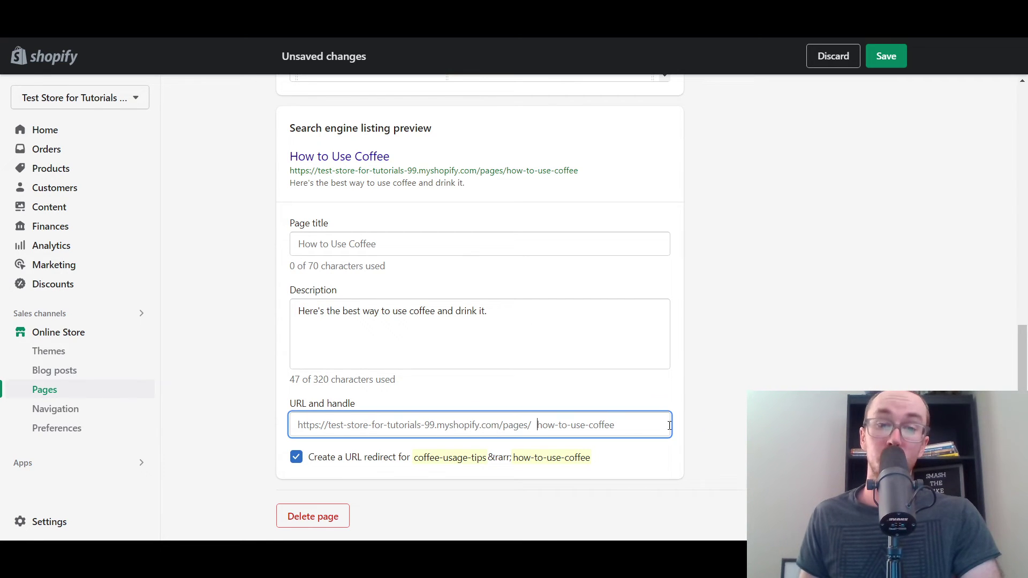
click(726, 399)
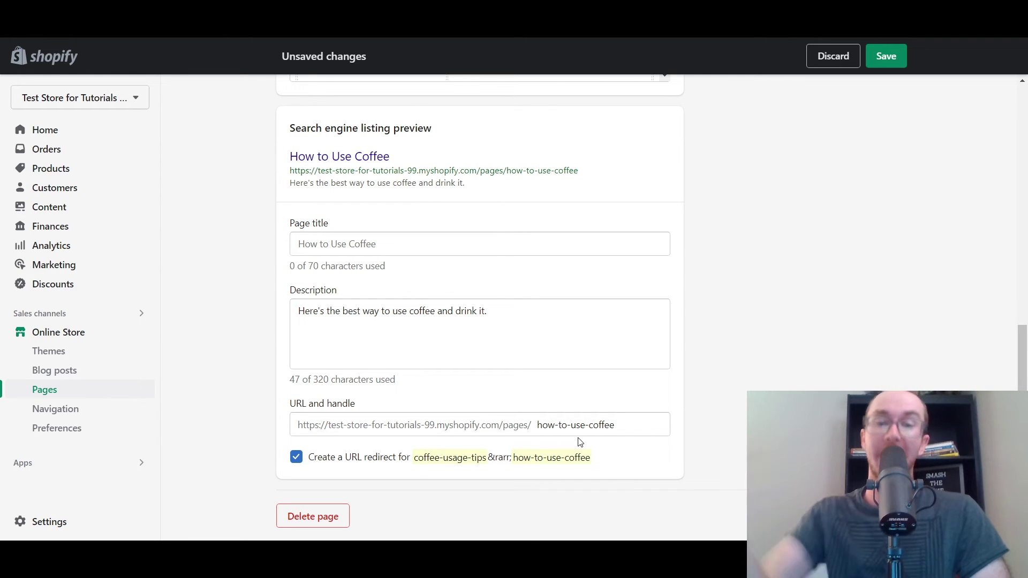
key(ctrl+s)
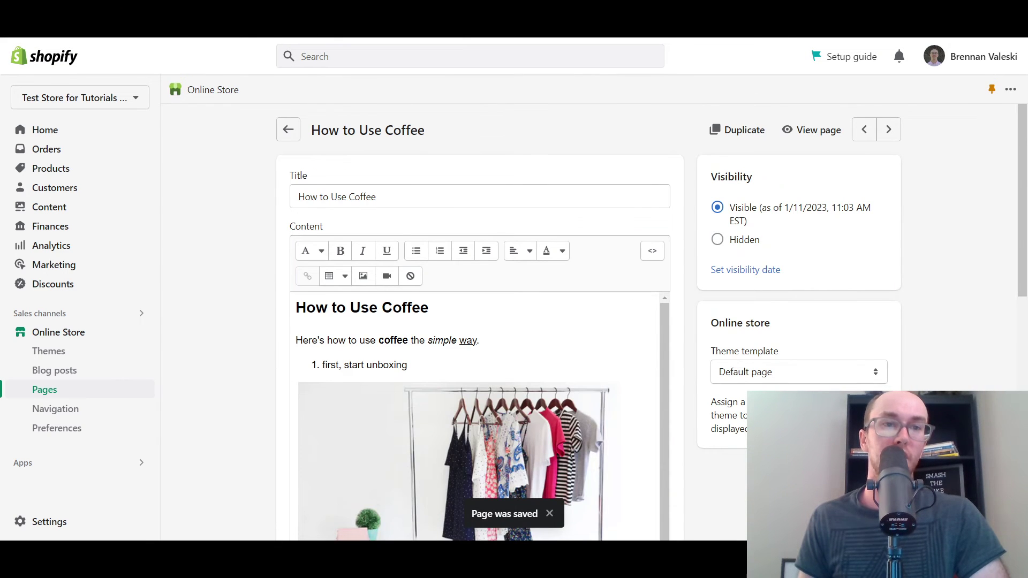
- From Navigation's URL redirects, view the /pages/coffee-usage-tips to /pages/how-to-use-coffee redirect, then return to the list
click(73, 411)
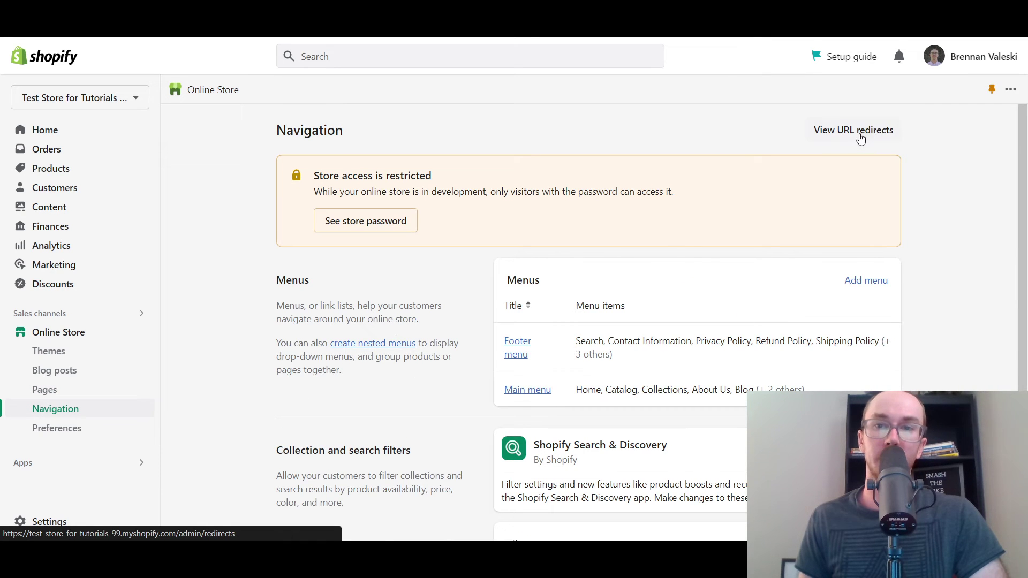
click(859, 131)
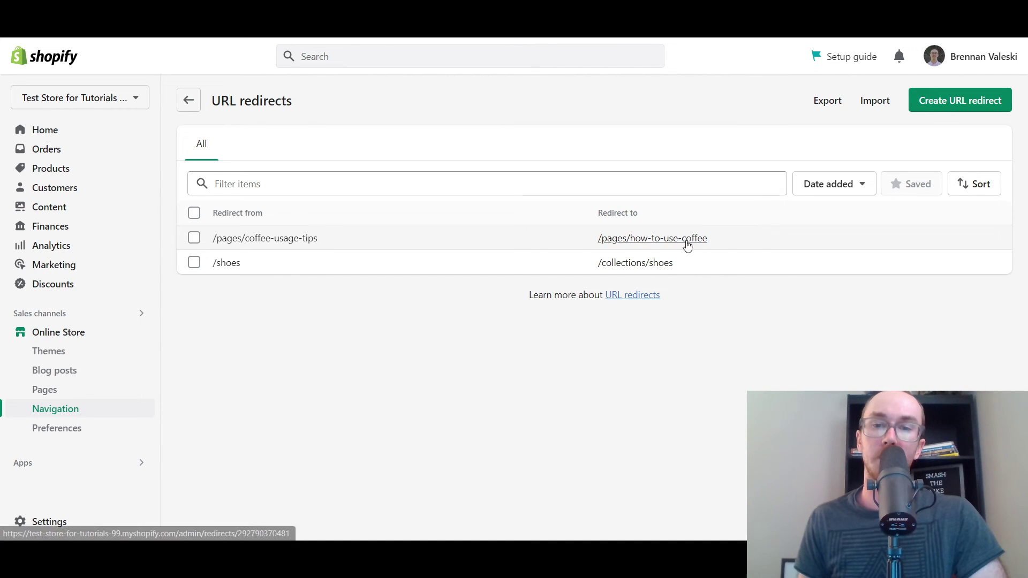
click(558, 246)
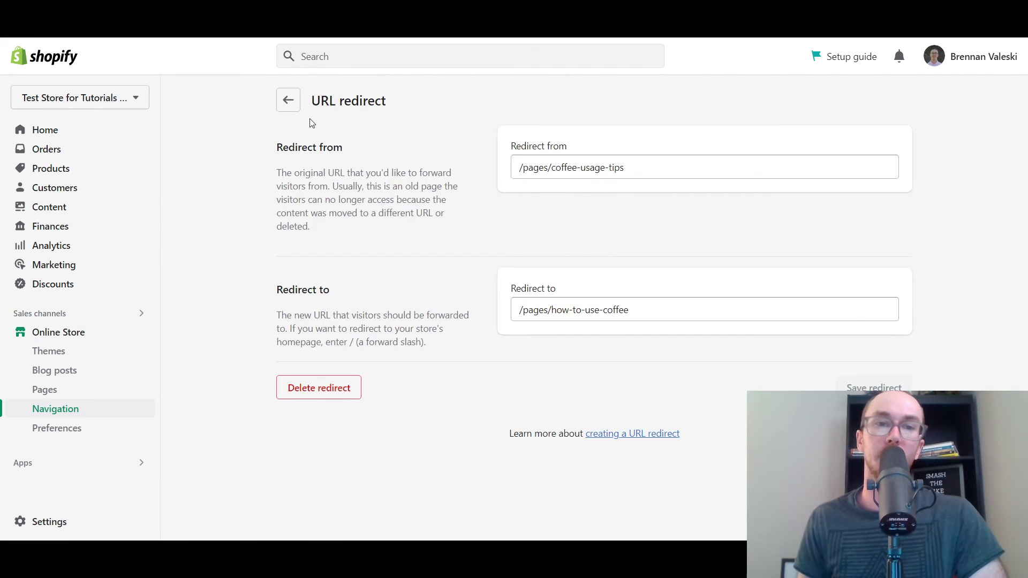
click(296, 106)
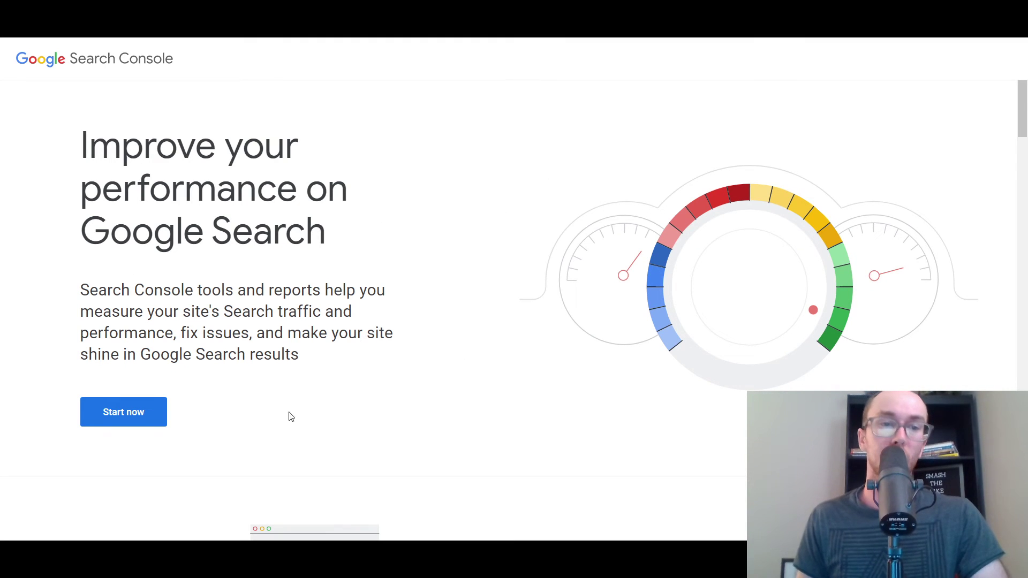
scroll(476, 278, down, 1)
scroll(476, 278, down, 8)
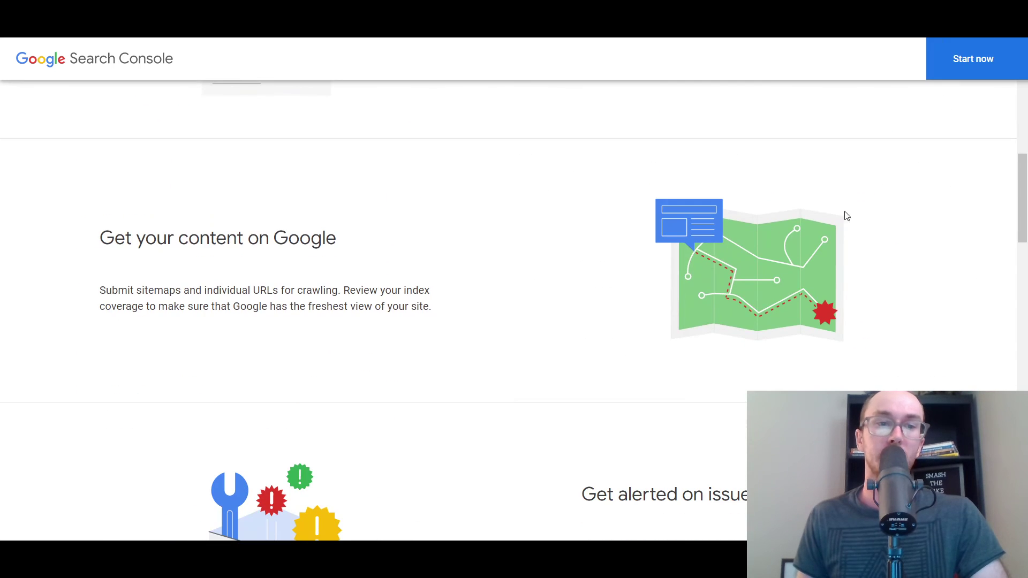
drag(1022, 199, 1016, 245)
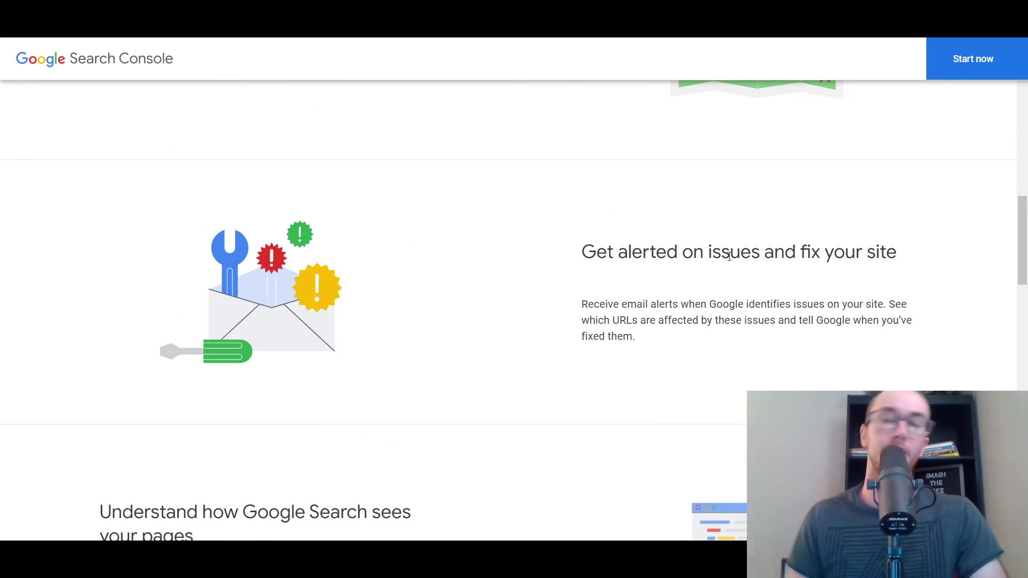
scroll(422, 256, up, 10)
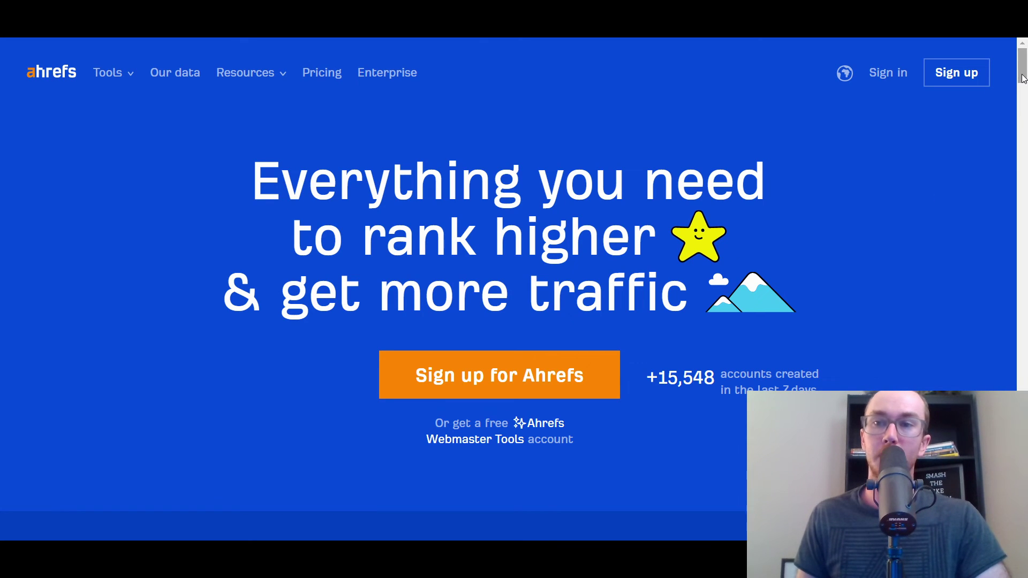
drag(1023, 79, 1019, 127)
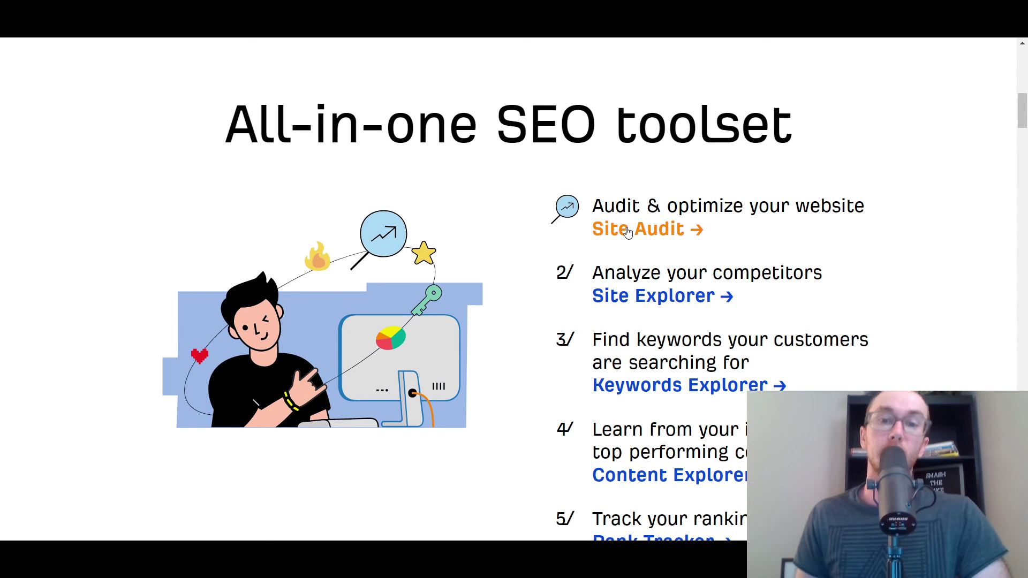
scroll(650, 224, up, 10)
scroll(653, 226, down, 10)
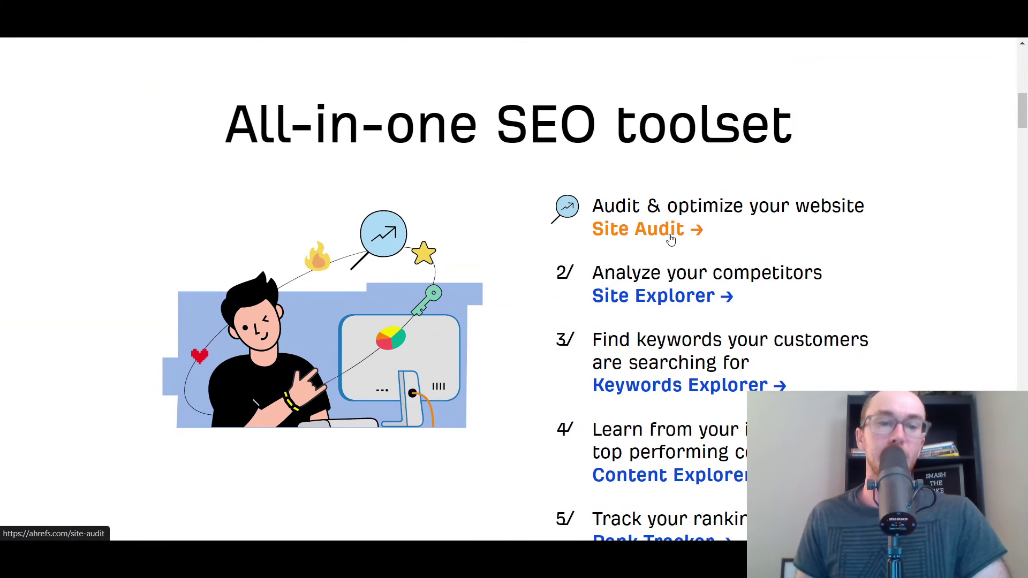
scroll(671, 240, up, 4)
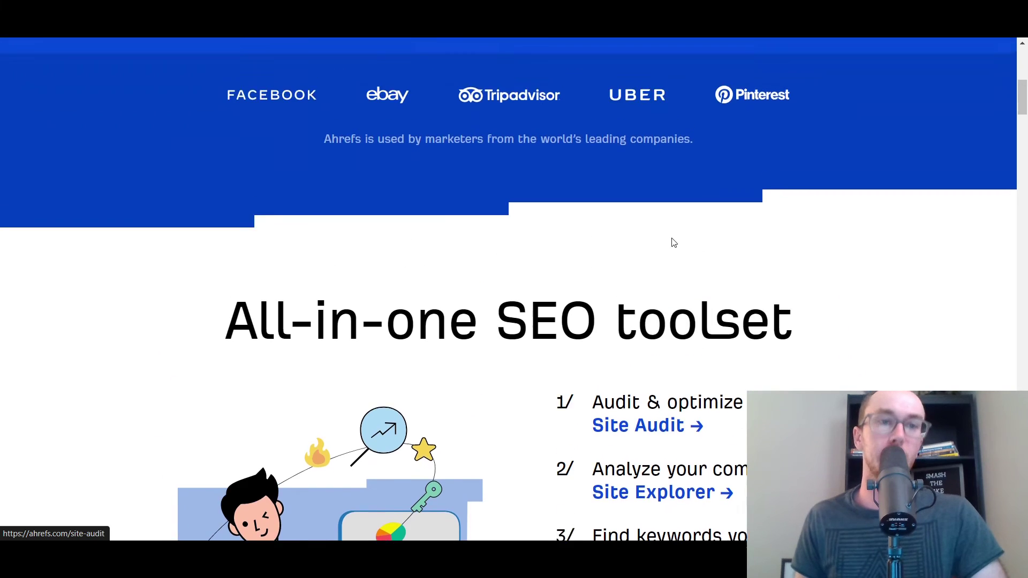
scroll(672, 241, down, 6)
scroll(678, 243, down, 1)
scroll(679, 236, up, 4)
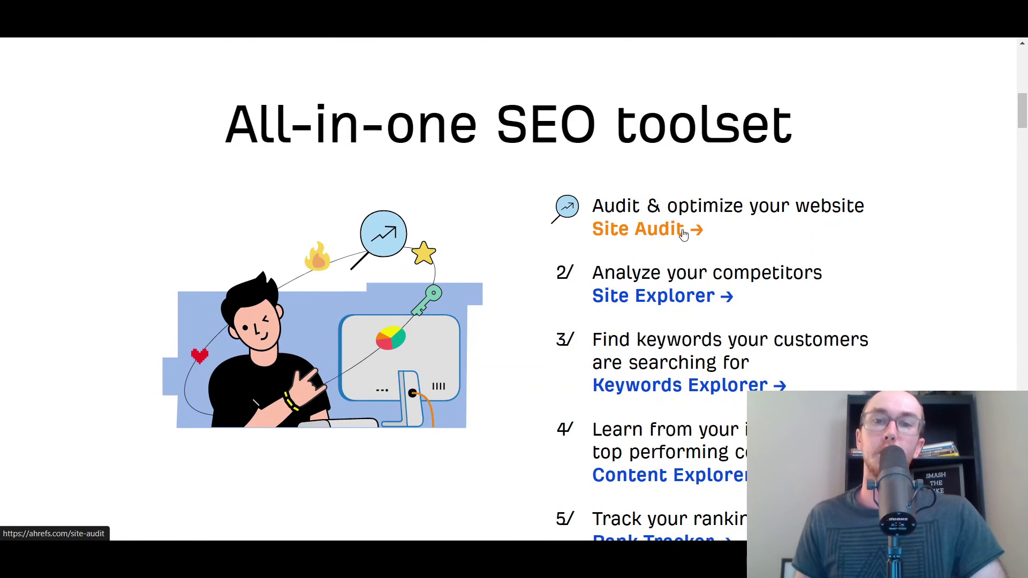
scroll(741, 224, up, 1)
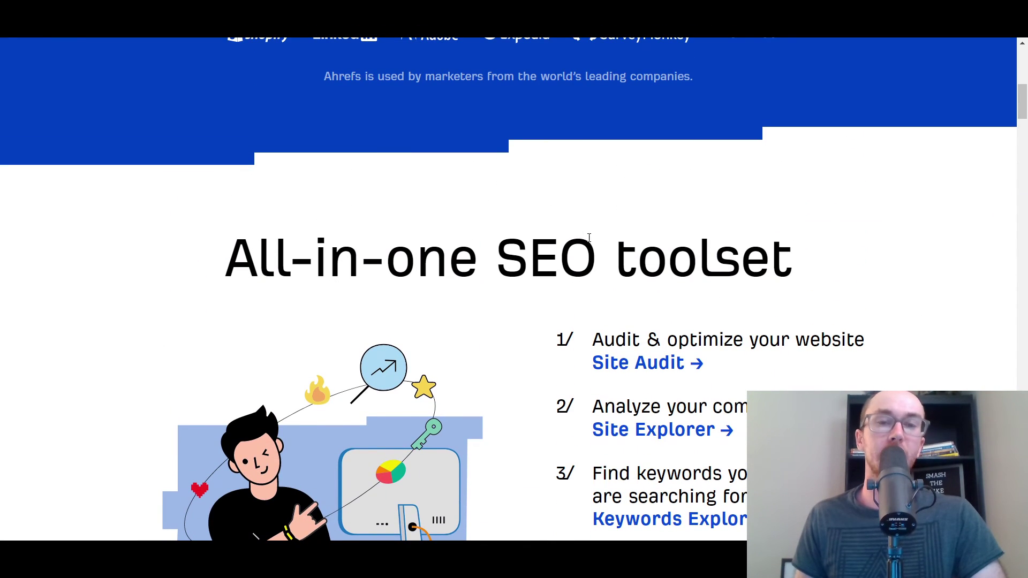
scroll(591, 244, down, 1)
scroll(591, 243, down, 1)
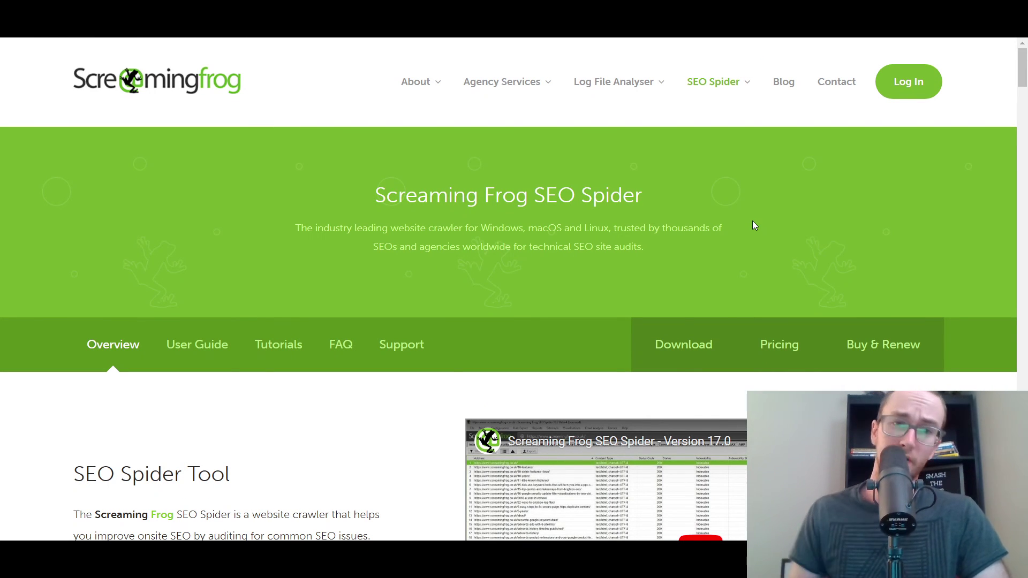
scroll(751, 223, down, 2)
scroll(996, 188, up, 2)
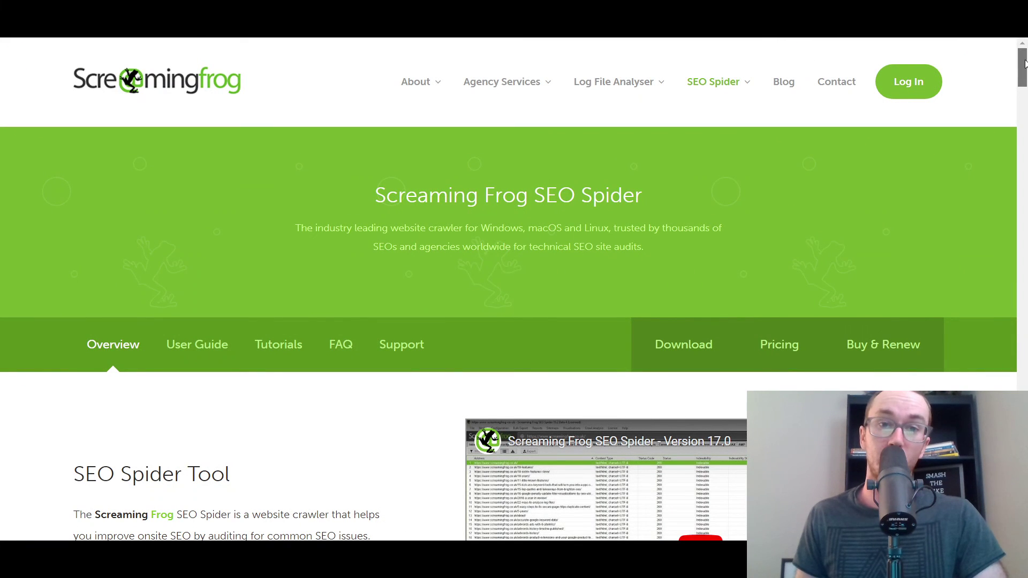
drag(1023, 64, 1024, 83)
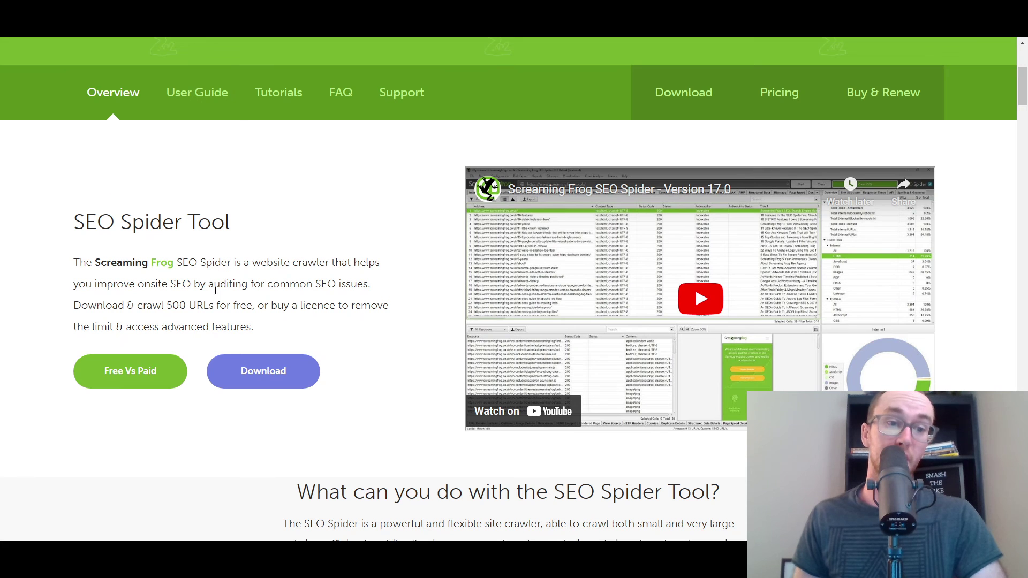
scroll(479, 293, up, 5)
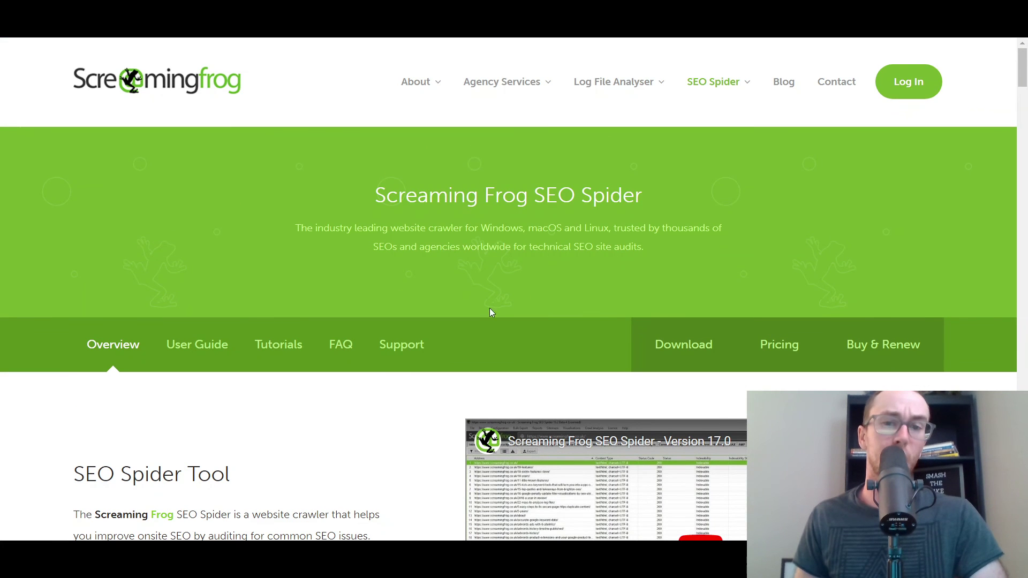
scroll(462, 335, down, 5)
scroll(455, 347, up, 5)
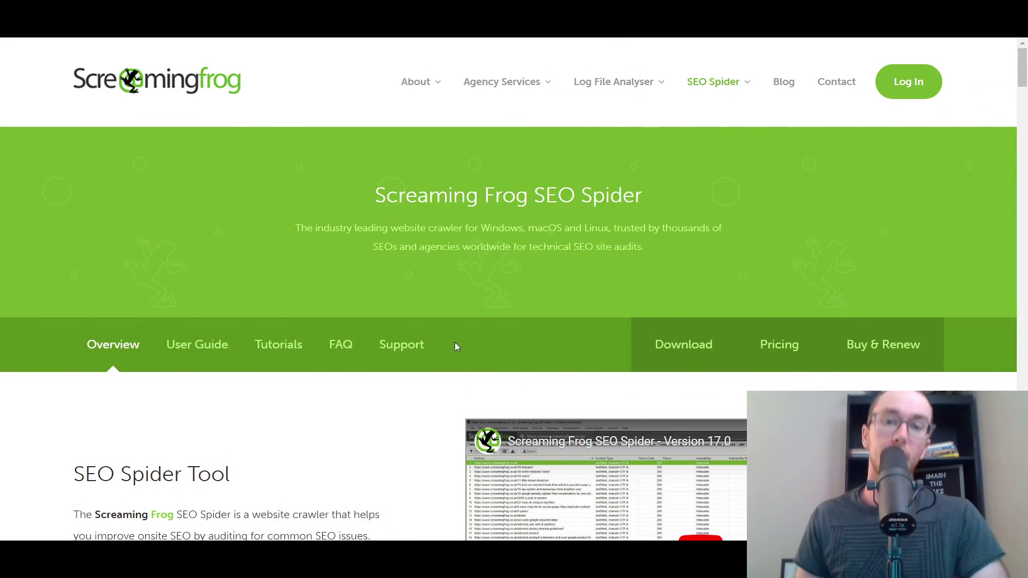
scroll(428, 409, down, 2)
scroll(450, 375, up, 2)
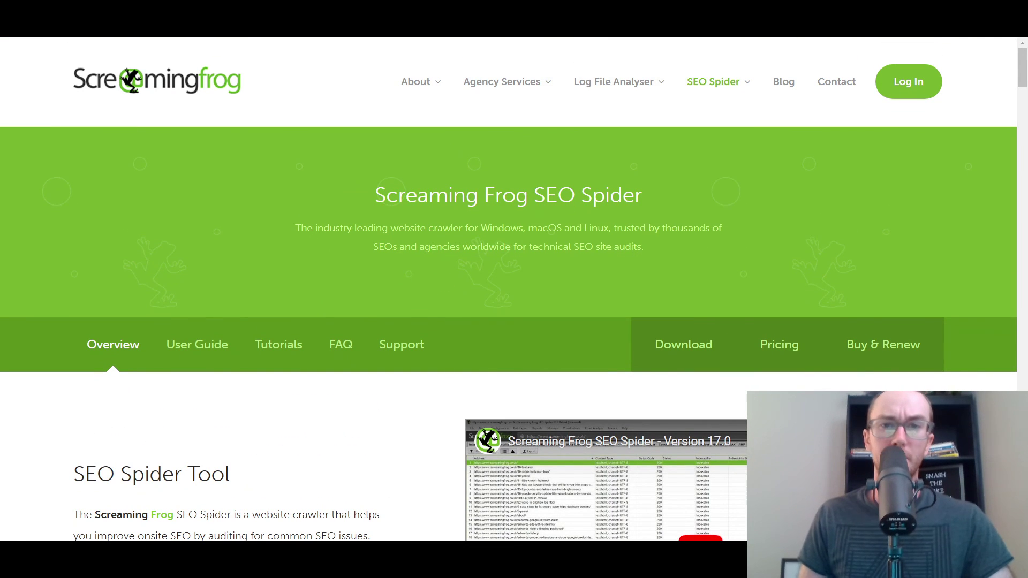
- Switch to the Shopify redirect template sheet, then open and cancel the bulk URL redirect import
click(567, 30)
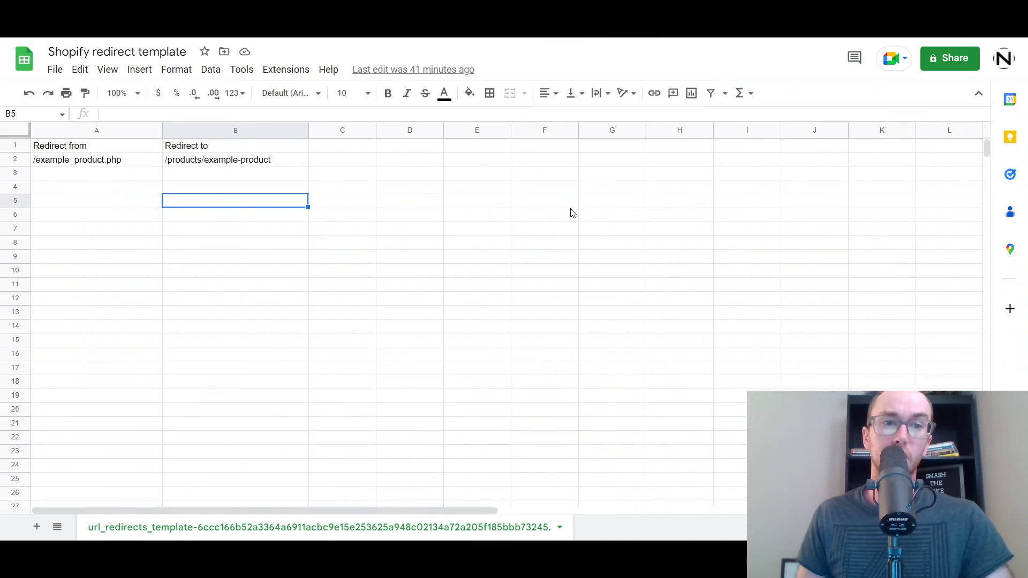
click(207, 215)
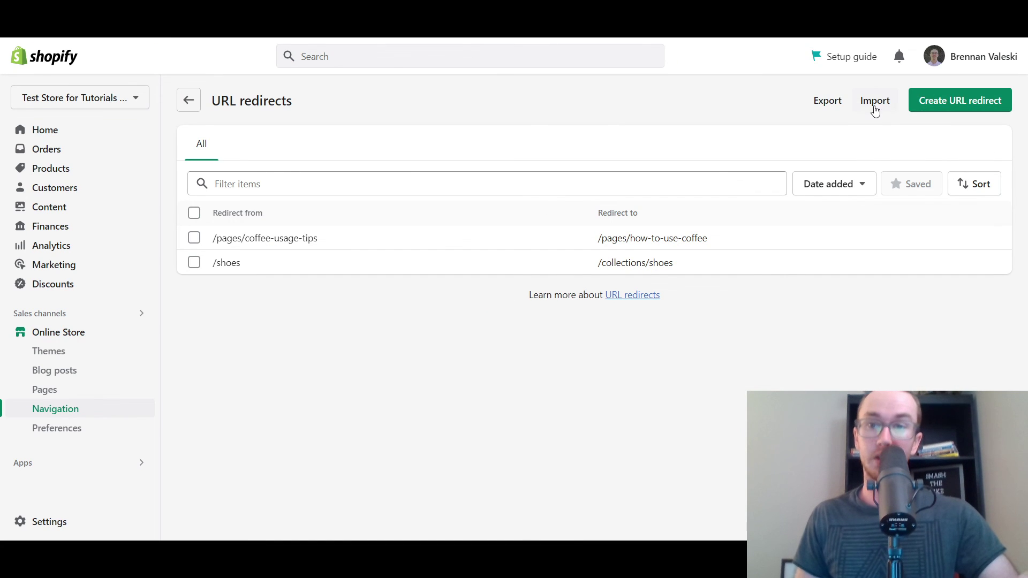
click(875, 102)
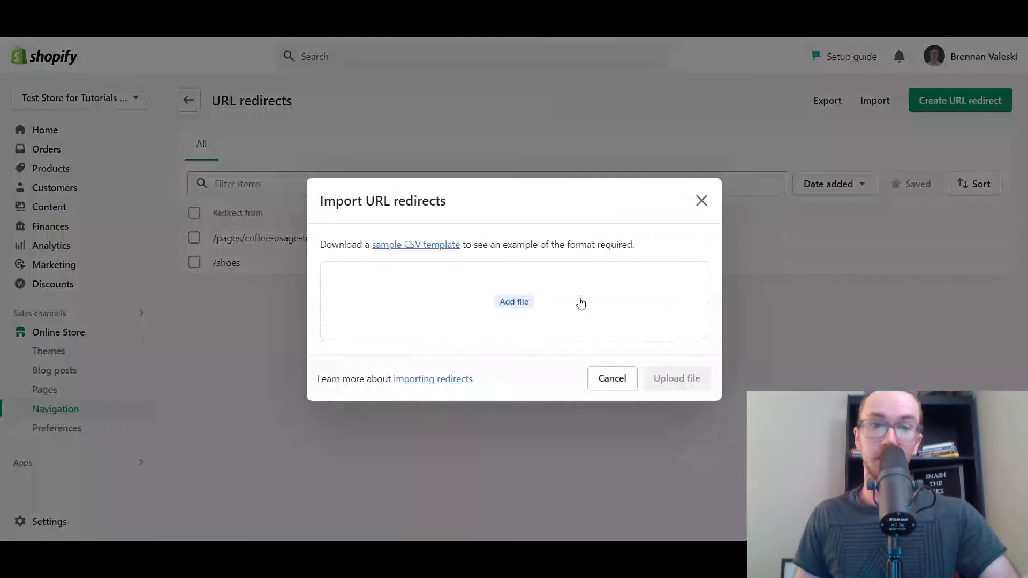
click(702, 201)
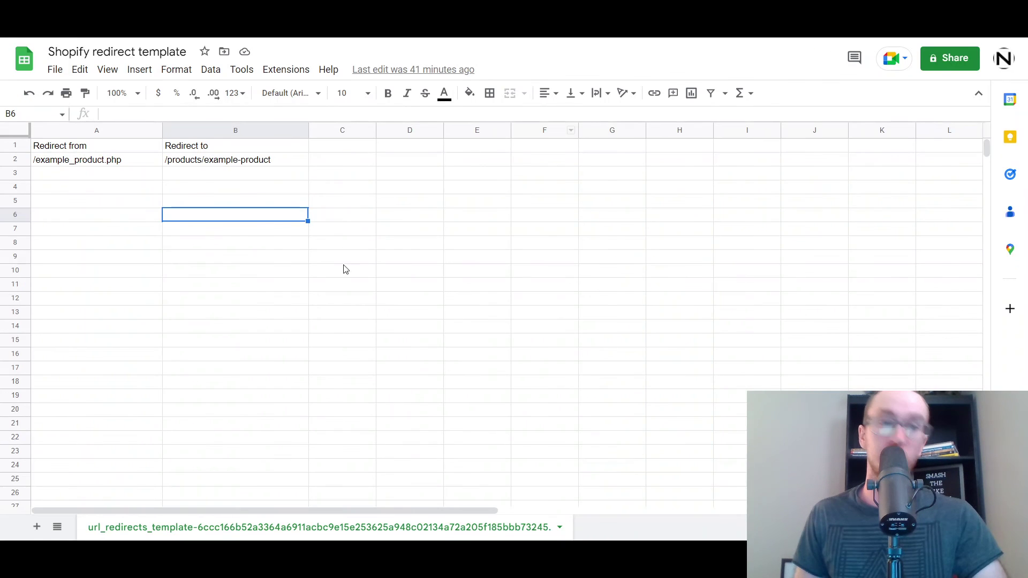
- Review the template's example redirect by selecting cells A2, B3 and B8
click(120, 161)
click(203, 172)
click(236, 247)
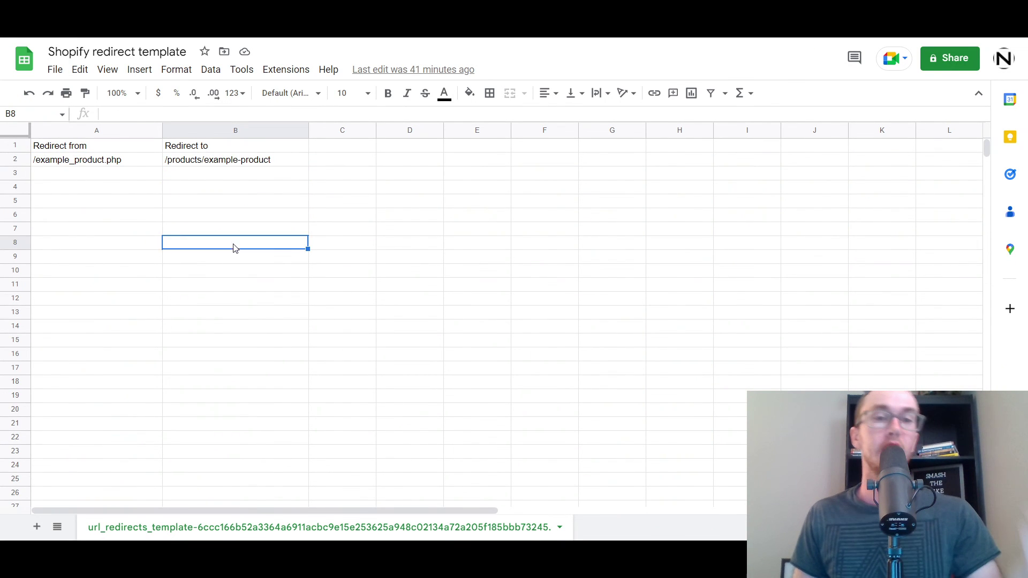